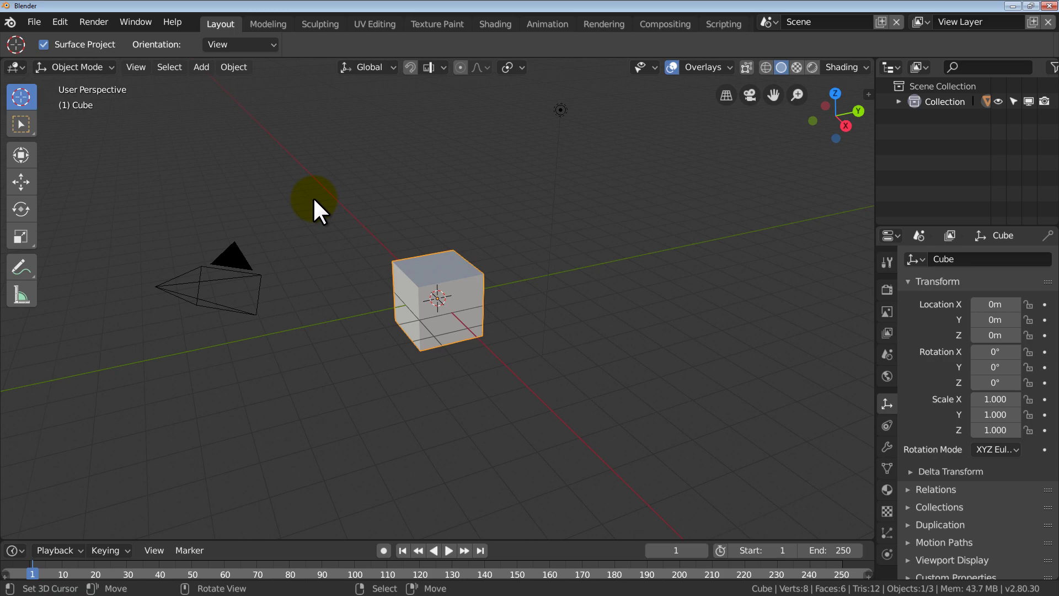
Select the camera plus the cube, extend the selection to every object in the scene, and deselect everything.
{"action": "right_click", "coordinate": [236, 256]}
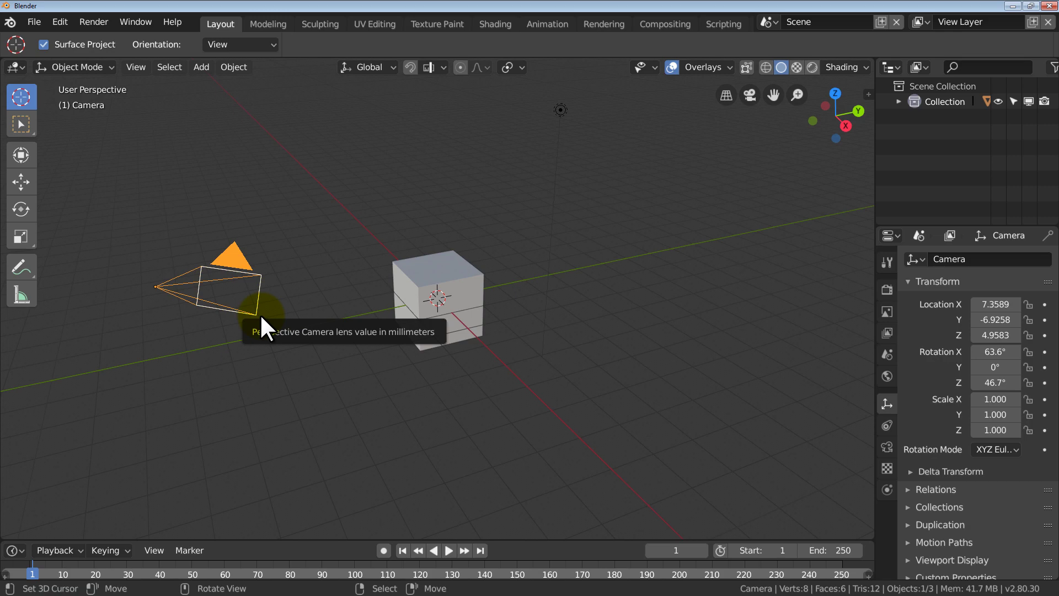
{"action": "right_click", "coordinate": [428, 272], "text": "shift"}
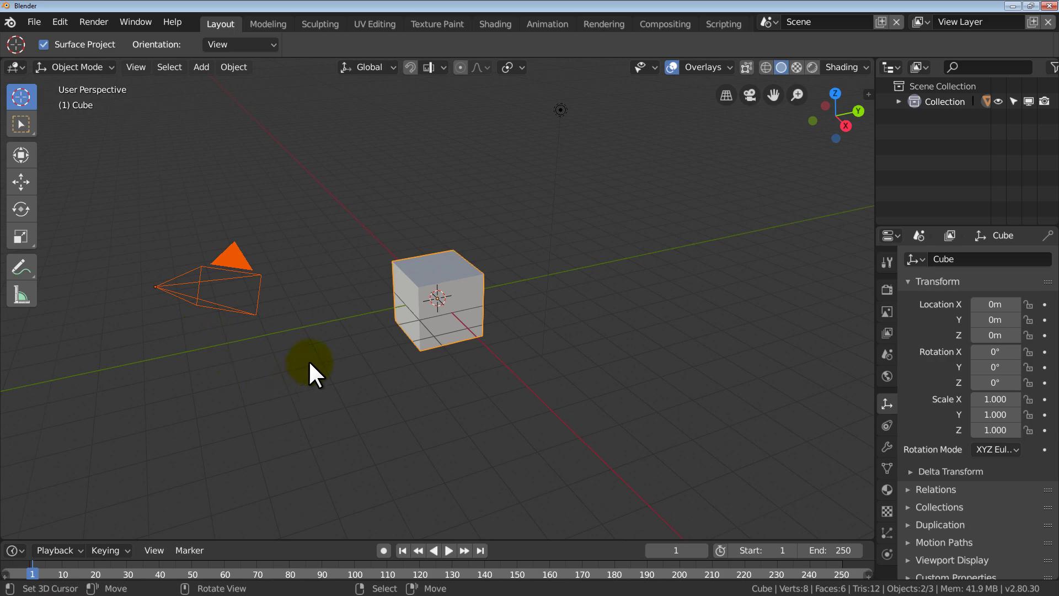
{"action": "key", "text": "a"}
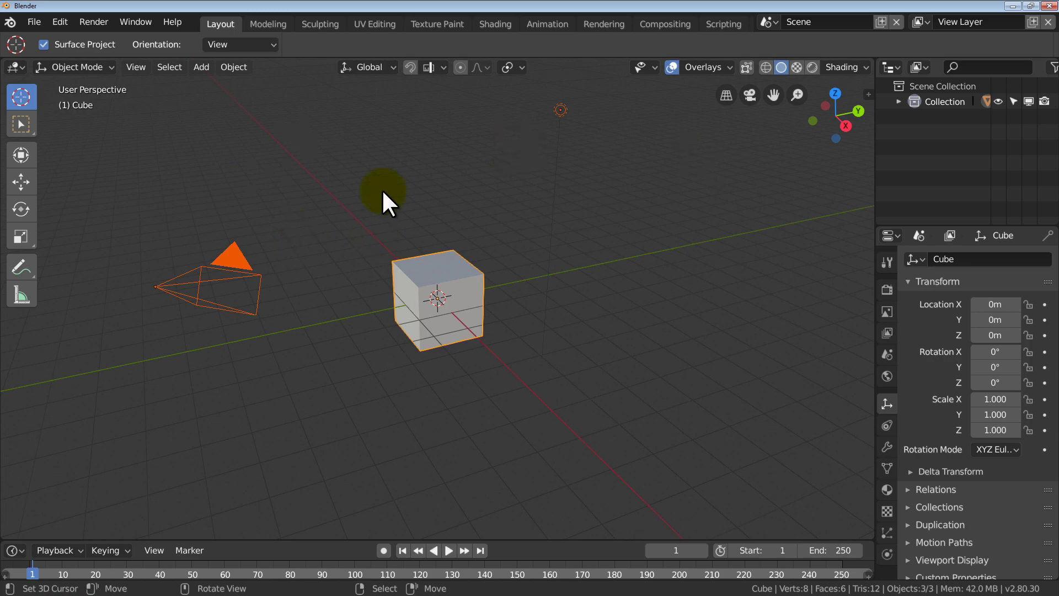
{"action": "key", "text": "alt+a"}
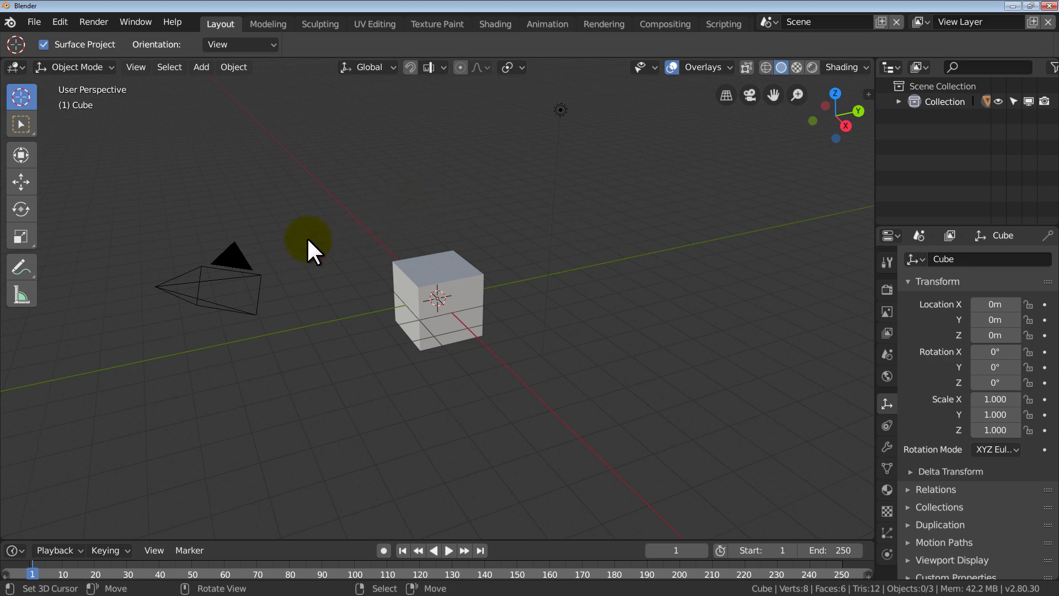
Select the camera and invert the selection twice so that only the camera is selected.
{"action": "right_click", "coordinate": [232, 256]}
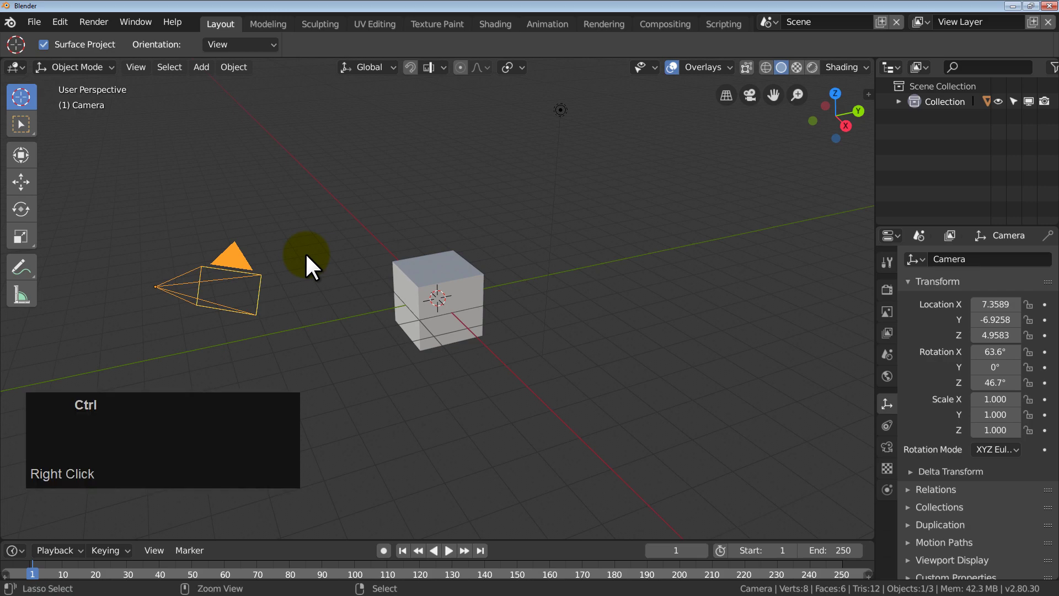
{"action": "key", "text": "ctrl+i"}
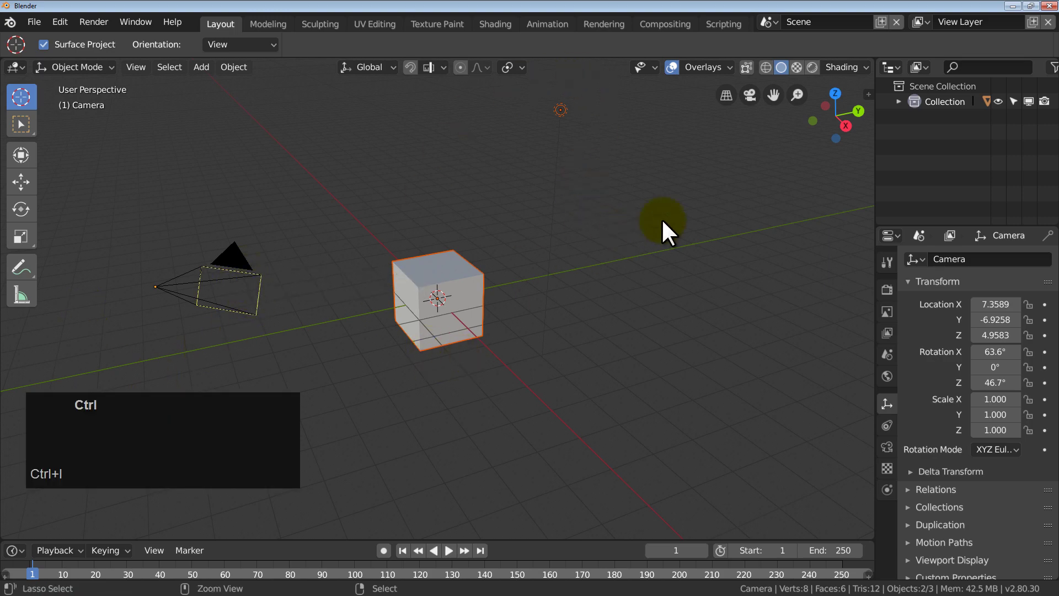
{"action": "key", "text": "ctrl+i"}
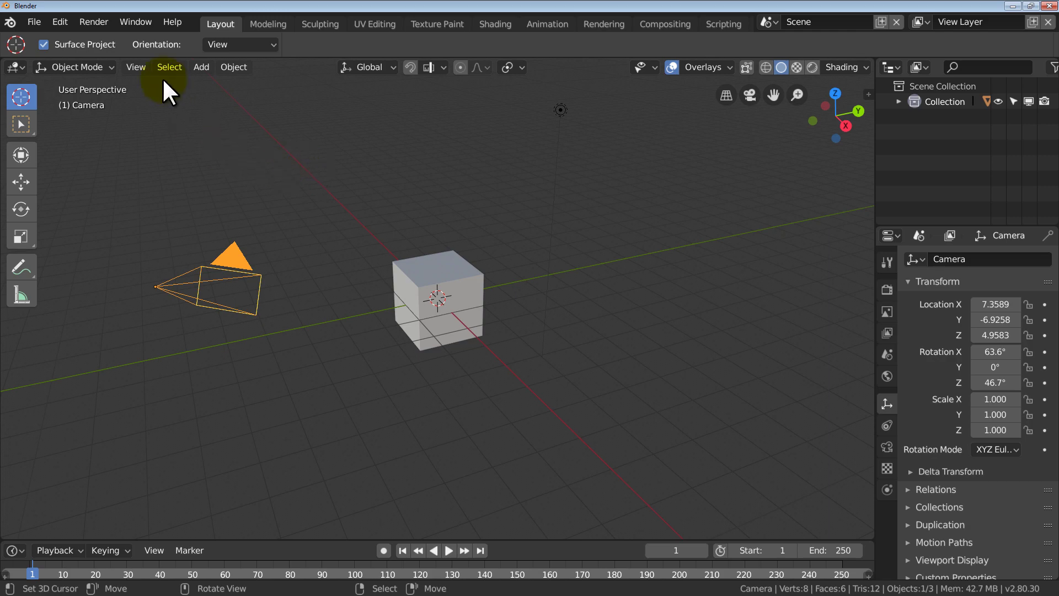
Examine the Input settings in the user preferences and close the preferences window.
{"action": "left_click", "coordinate": [57, 22]}
{"action": "left_click", "coordinate": [99, 200]}
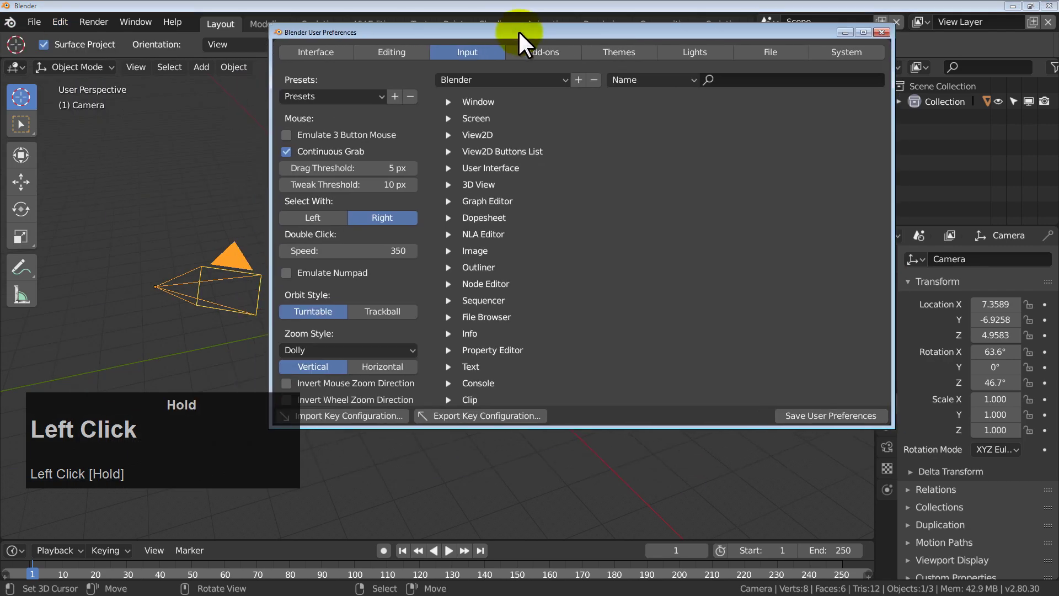
{"action": "left_click_drag", "start_coordinate": [517, 30], "coordinate": [397, 61]}
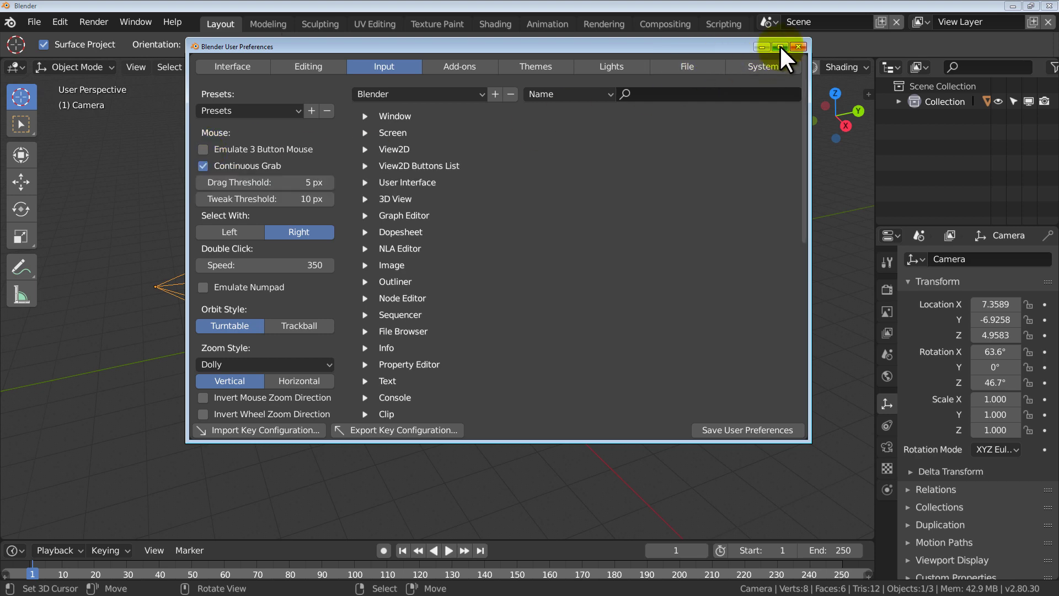
{"action": "left_click", "coordinate": [797, 46]}
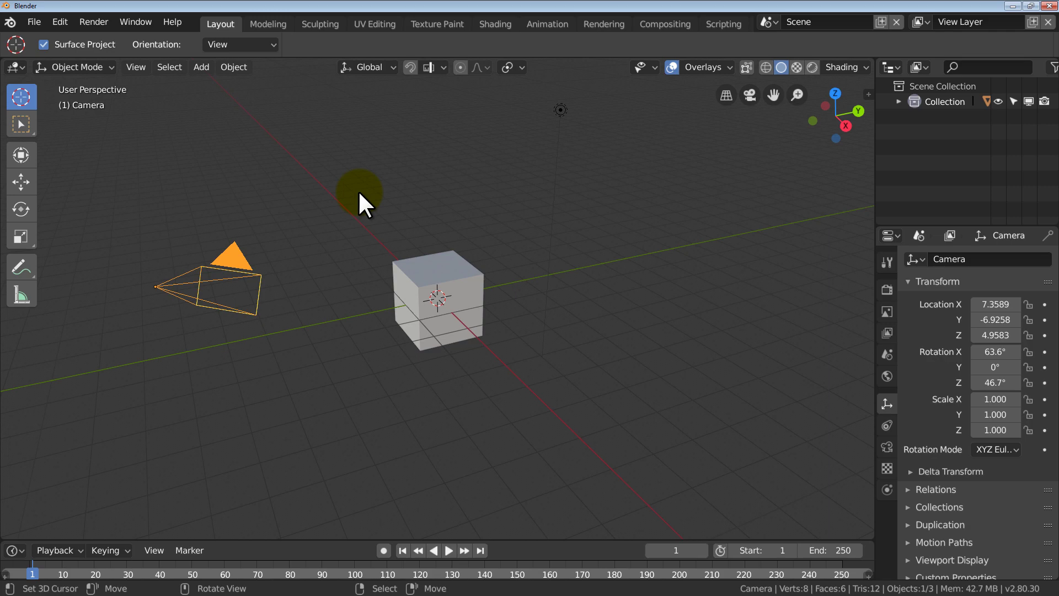
Add the cube to the selection with a box selection and remove it again with a deselecting box.
{"action": "key", "text": "b"}
{"action": "left_click_drag", "start_coordinate": [363, 194], "coordinate": [528, 406]}
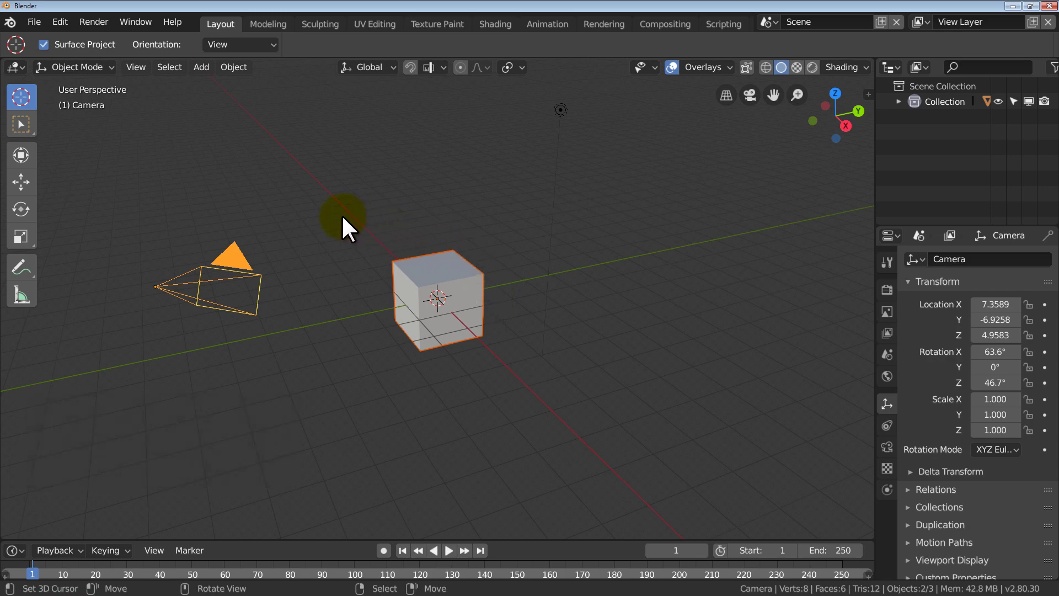
{"action": "key", "text": "b"}
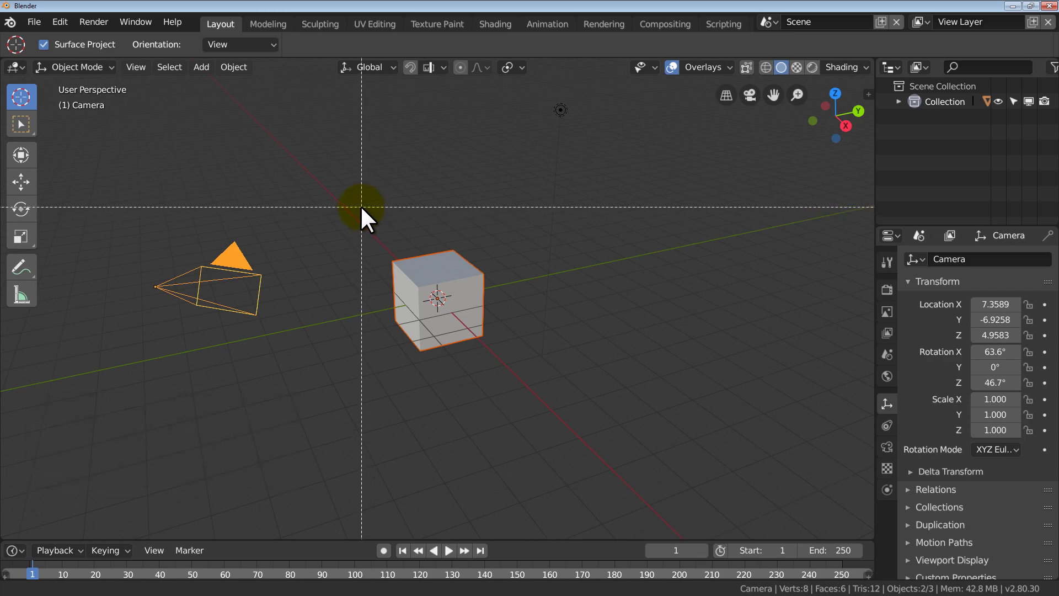
{"action": "middle_click_drag", "start_coordinate": [361, 207], "coordinate": [513, 408]}
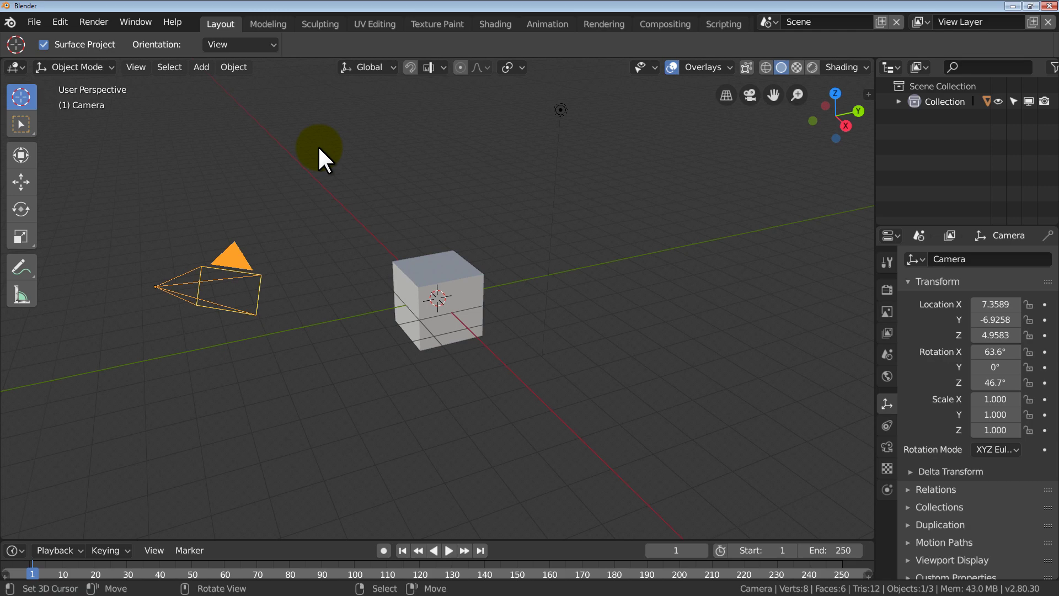
Enlarge the circle select brush and paint over the camera, cube and light to select all three.
{"action": "key", "text": "c"}
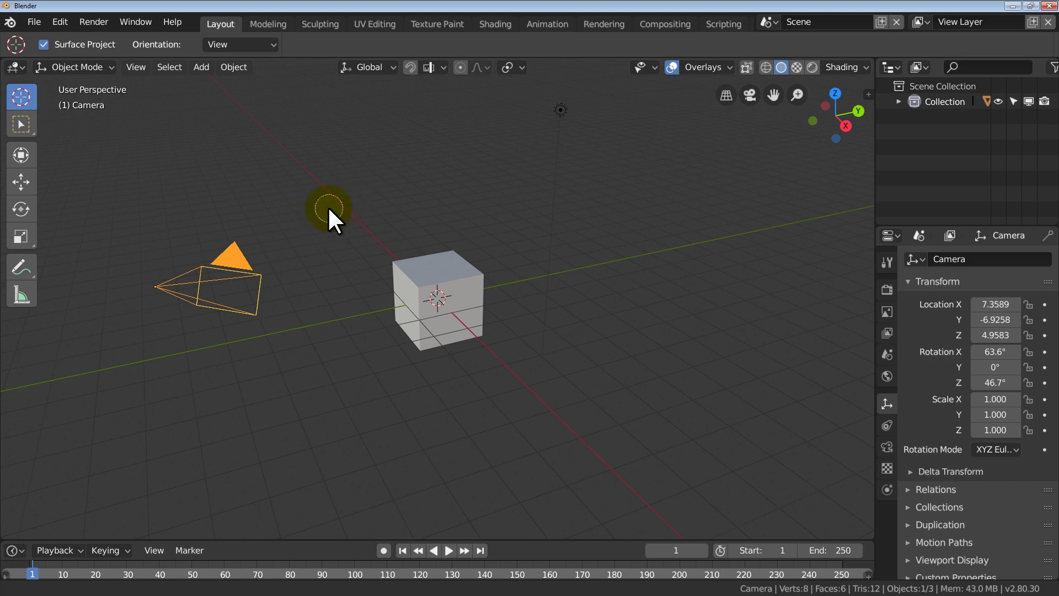
{"action": "scroll", "coordinate": [329, 206], "scroll_direction": "down", "scroll_amount": 3}
{"action": "scroll", "coordinate": [329, 205], "scroll_direction": "up", "scroll_amount": 3}
{"action": "scroll", "coordinate": [329, 206], "scroll_direction": "down", "scroll_amount": 1}
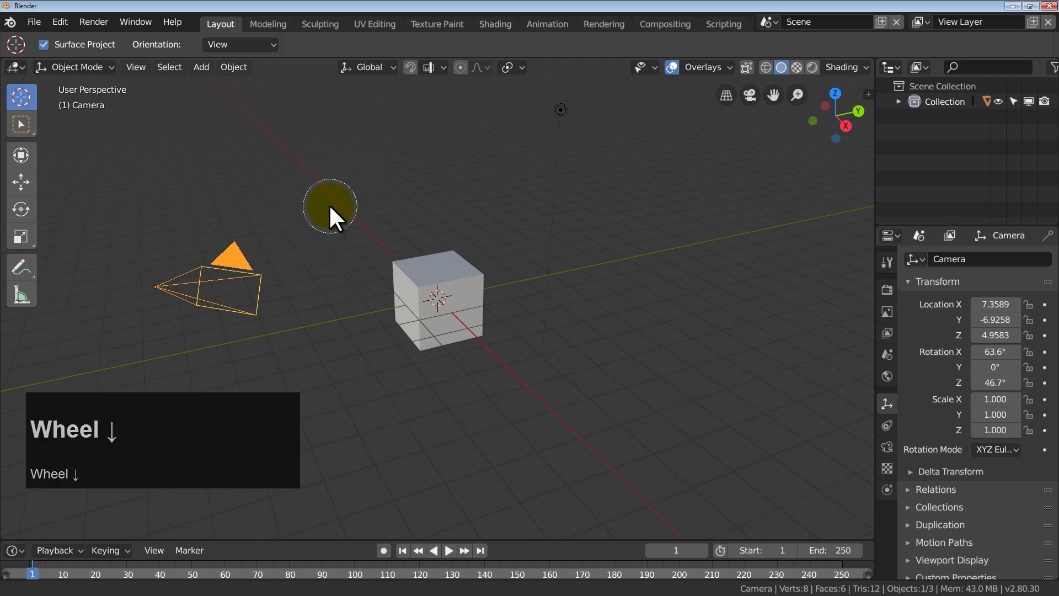
{"action": "scroll", "coordinate": [329, 205], "scroll_direction": "up", "scroll_amount": 2}
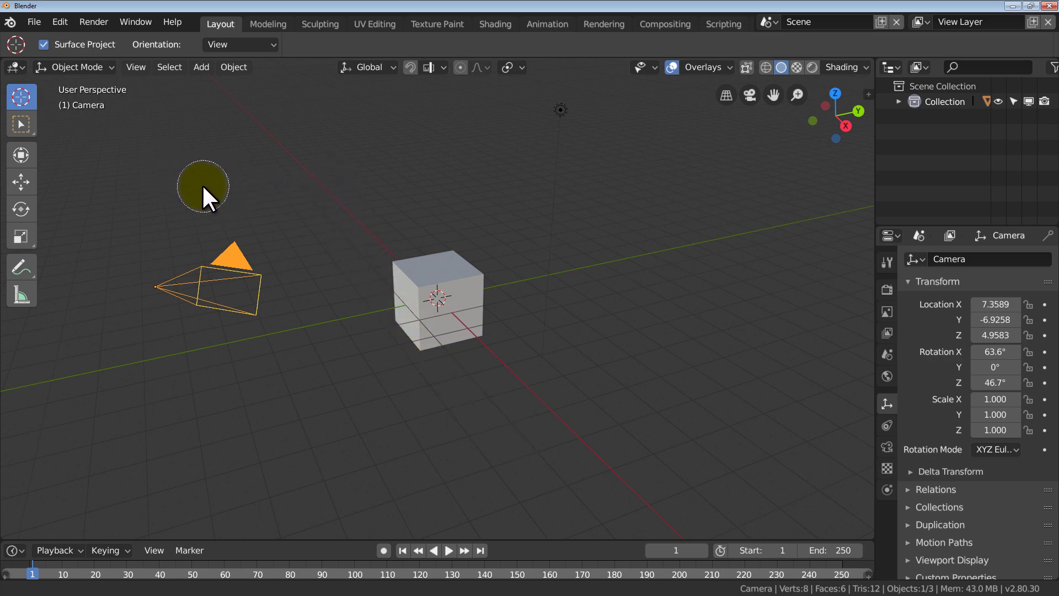
{"action": "mouse_move", "coordinate": [114, 260]}
{"action": "left_mouse_down"}
{"action": "mouse_move", "coordinate": [375, 303]}
{"action": "mouse_move", "coordinate": [455, 289]}
{"action": "mouse_move", "coordinate": [561, 161]}
{"action": "mouse_move", "coordinate": [564, 110]}
{"action": "mouse_move", "coordinate": [455, 276]}
{"action": "mouse_move", "coordinate": [514, 143]}
{"action": "mouse_move", "coordinate": [568, 98]}
{"action": "mouse_move", "coordinate": [107, 293]}
{"action": "mouse_move", "coordinate": [570, 110]}
{"action": "mouse_move", "coordinate": [327, 264]}
{"action": "mouse_move", "coordinate": [541, 108]}
{"action": "mouse_move", "coordinate": [527, 124]}
{"action": "left_mouse_up"}
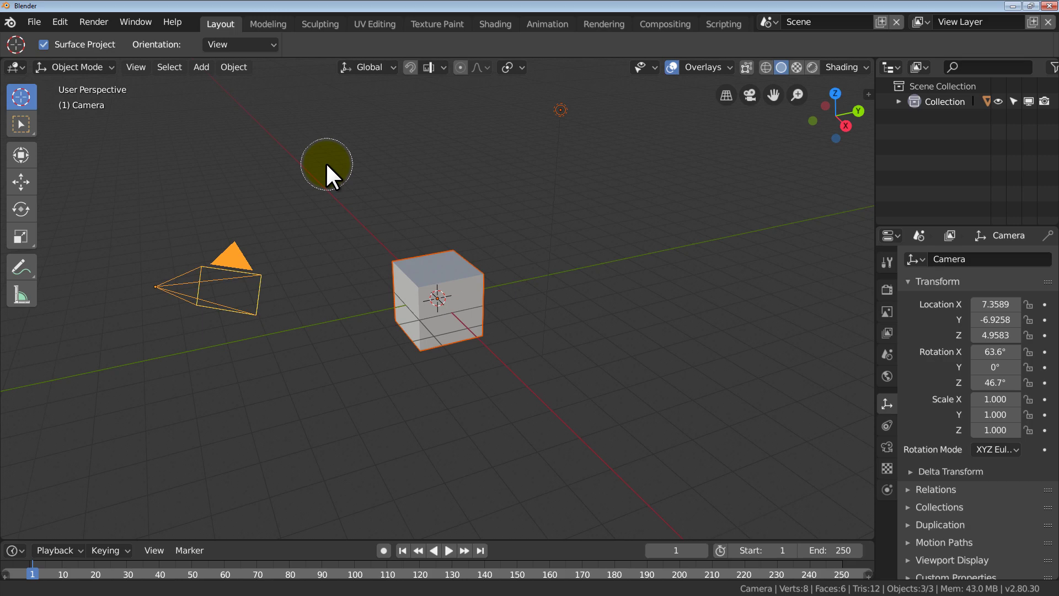
{"action": "right_click", "coordinate": [326, 164]}
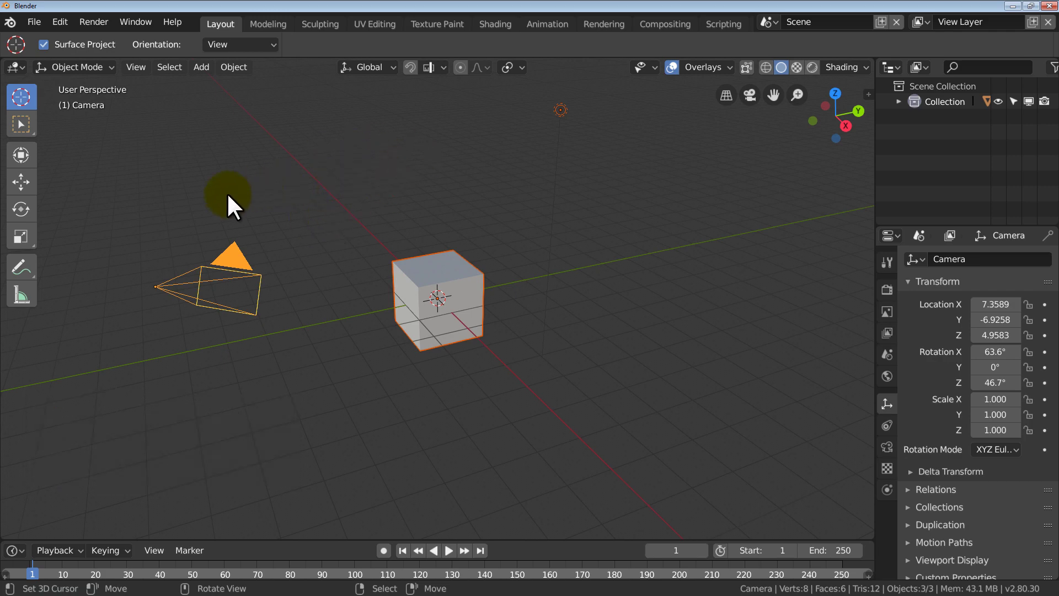
Deselect the camera, cube and light by painting over them with circle select.
{"action": "key", "text": "c"}
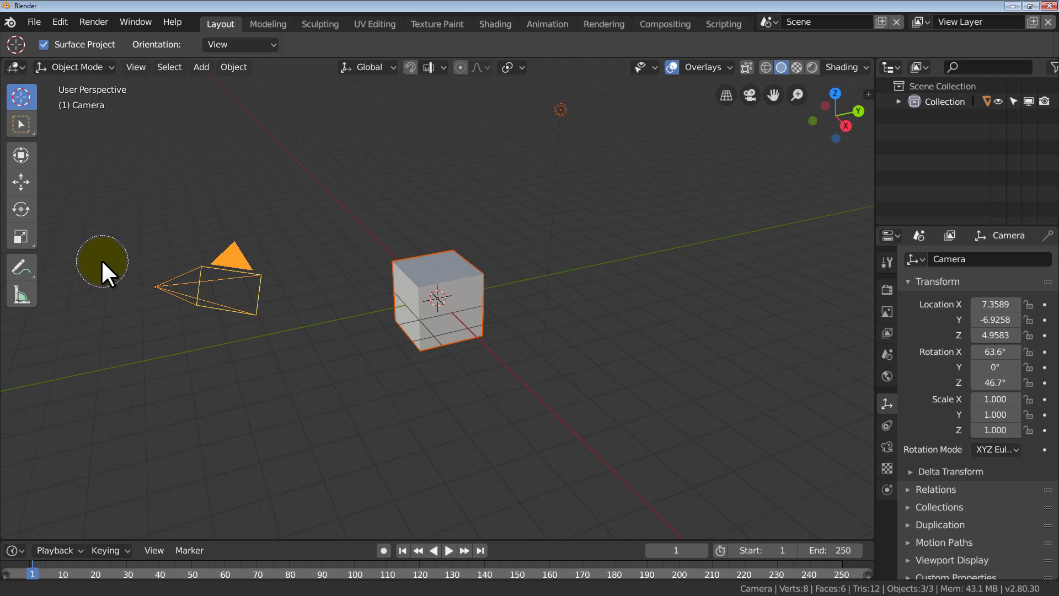
{"action": "mouse_move", "coordinate": [101, 259]}
{"action": "middle_mouse_down"}
{"action": "mouse_move", "coordinate": [341, 293]}
{"action": "mouse_move", "coordinate": [533, 205]}
{"action": "mouse_move", "coordinate": [566, 121]}
{"action": "mouse_move", "coordinate": [160, 315]}
{"action": "mouse_move", "coordinate": [308, 207]}
{"action": "middle_mouse_up"}
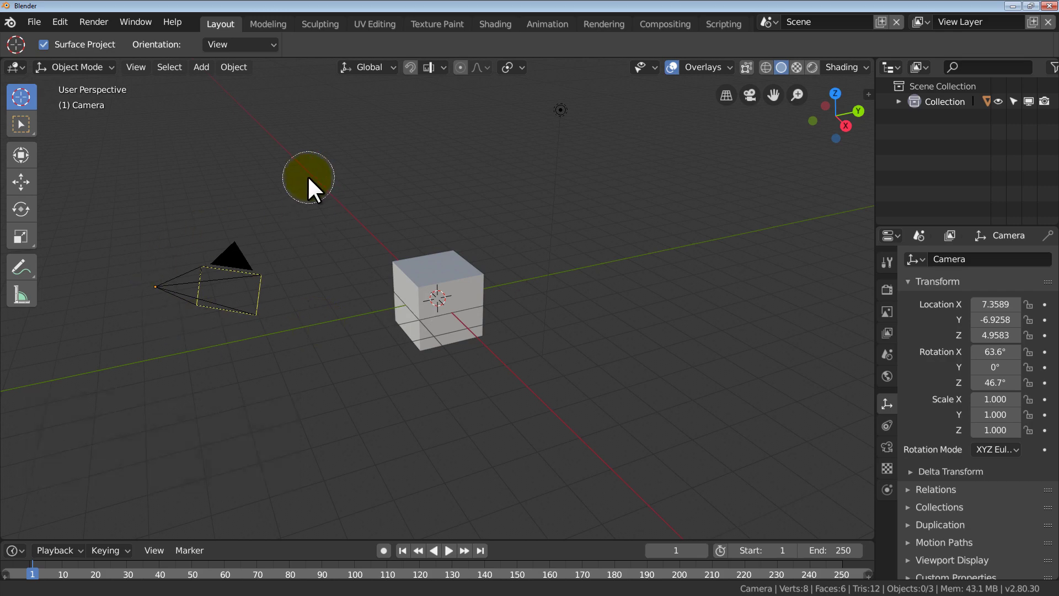
{"action": "right_click", "coordinate": [307, 175]}
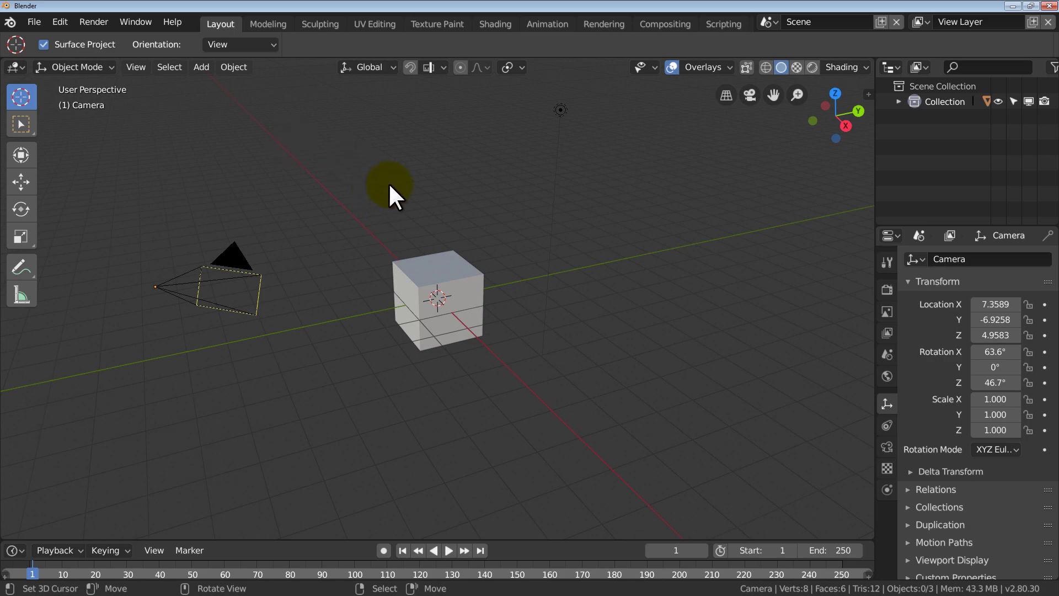
Lasso-select the cube and remove it from the selection with a deselecting lasso.
{"action": "mouse_move", "coordinate": [403, 201]}
{"action": "left_mouse_down", "text": "ctrl"}
{"action": "mouse_move", "coordinate": [383, 213]}
{"action": "mouse_move", "coordinate": [483, 406]}
{"action": "mouse_move", "coordinate": [465, 215]}
{"action": "left_mouse_up", "text": "ctrl"}
{"action": "left_click_drag", "start_coordinate": [388, 206], "coordinate": [392, 206], "text": "ctrl"}
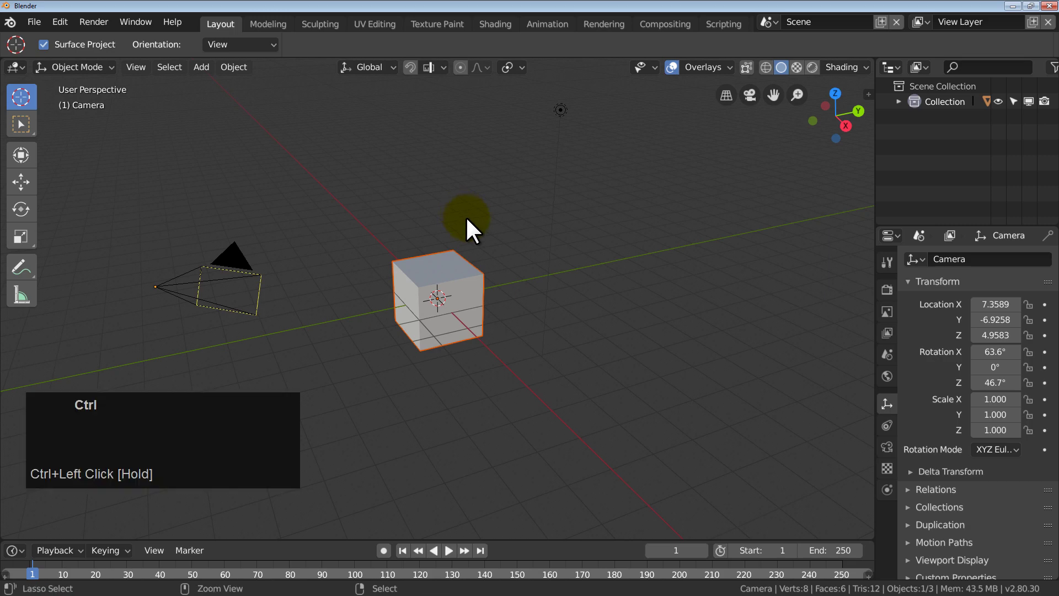
{"action": "mouse_move", "coordinate": [419, 205]}
{"action": "left_mouse_down", "text": "ctrl+shift"}
{"action": "mouse_move", "coordinate": [329, 379]}
{"action": "mouse_move", "coordinate": [548, 300]}
{"action": "mouse_move", "coordinate": [420, 204]}
{"action": "left_mouse_up", "text": "ctrl+shift"}
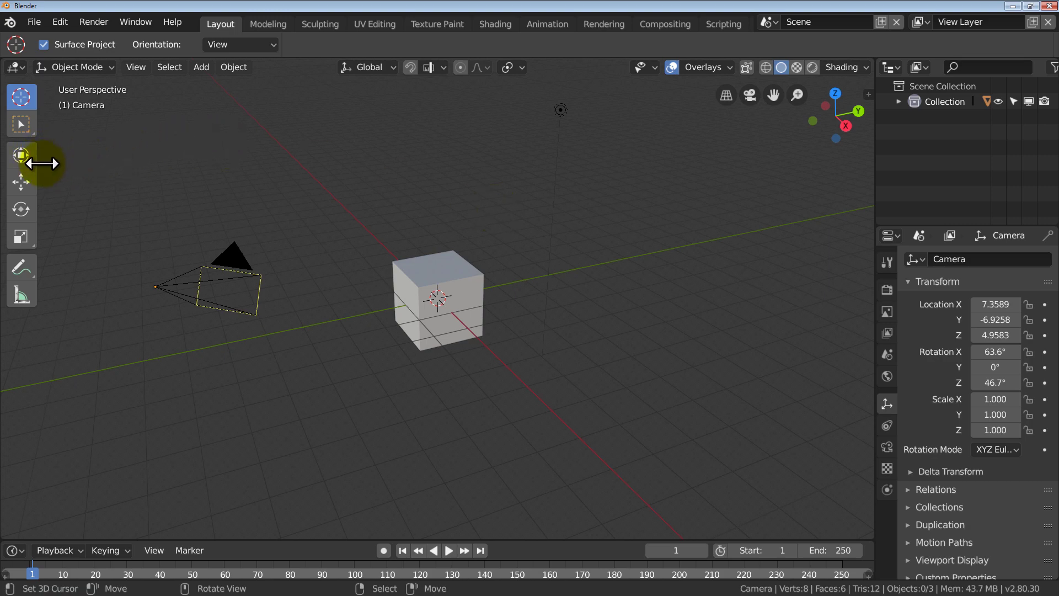
Widen the viewport toolbar to show the tool names and activate the Select Box tool.
{"action": "left_click_drag", "start_coordinate": [42, 163], "coordinate": [136, 163]}
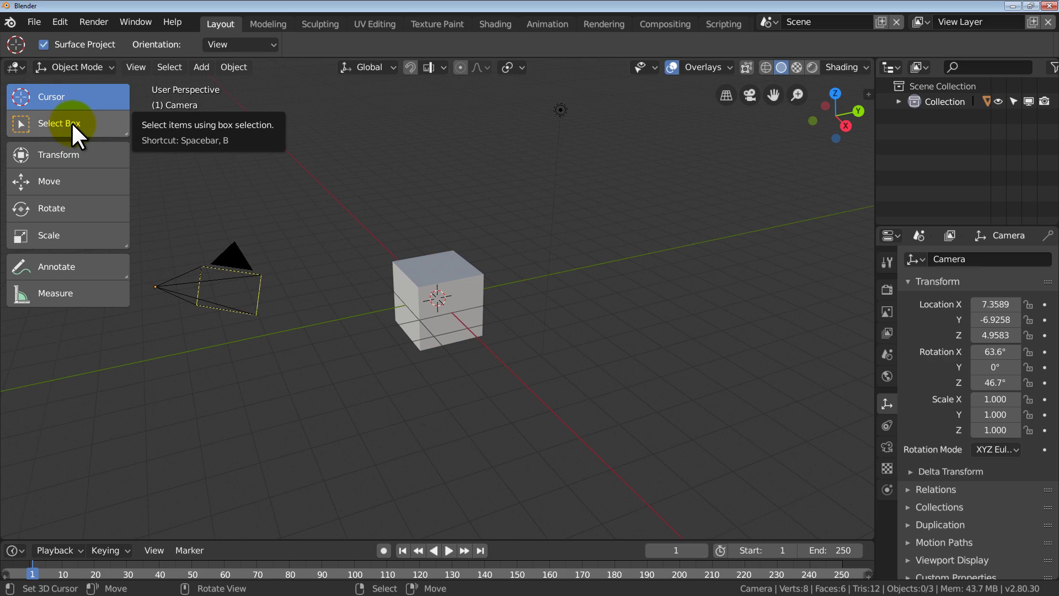
{"action": "mouse_move", "coordinate": [71, 121]}
{"action": "left_mouse_down"}
{"action": "mouse_move", "coordinate": [71, 216]}
{"action": "mouse_move", "coordinate": [96, 149]}
{"action": "mouse_move", "coordinate": [84, 155]}
{"action": "left_mouse_up"}
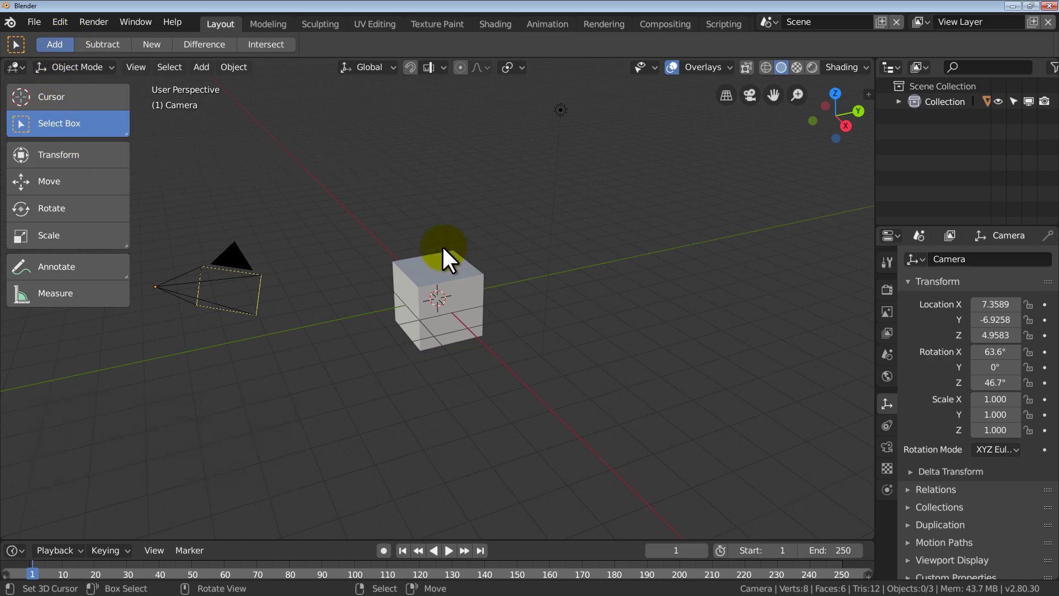
Box-select the cube, camera and light one after another in Add mode.
{"action": "left_click_drag", "start_coordinate": [359, 207], "coordinate": [519, 388]}
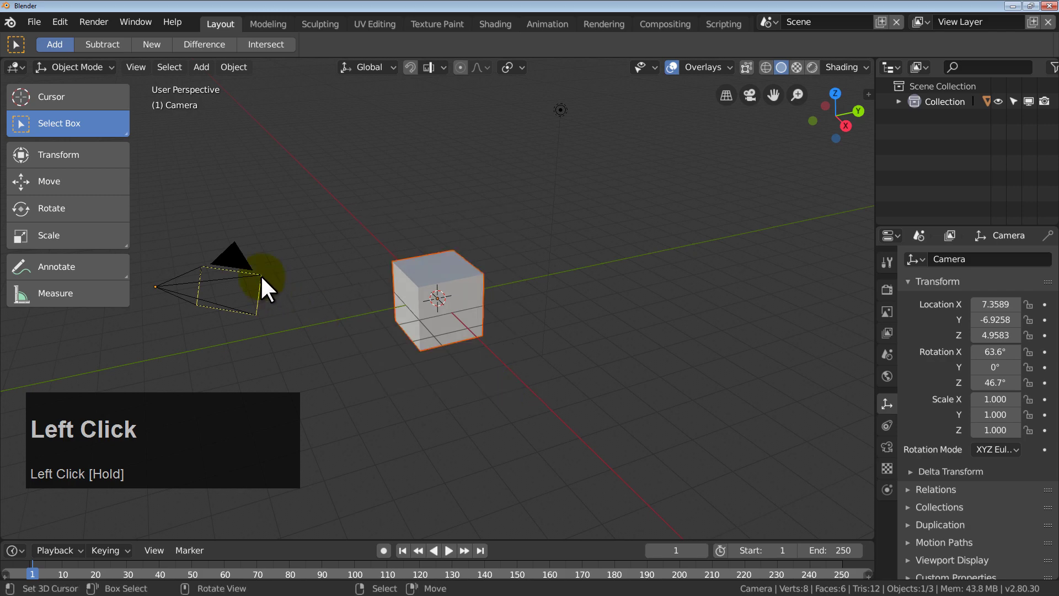
{"action": "left_click_drag", "start_coordinate": [181, 194], "coordinate": [284, 338]}
{"action": "left_click_drag", "start_coordinate": [522, 96], "coordinate": [619, 161]}
{"action": "left_click_drag", "start_coordinate": [343, 178], "coordinate": [535, 392]}
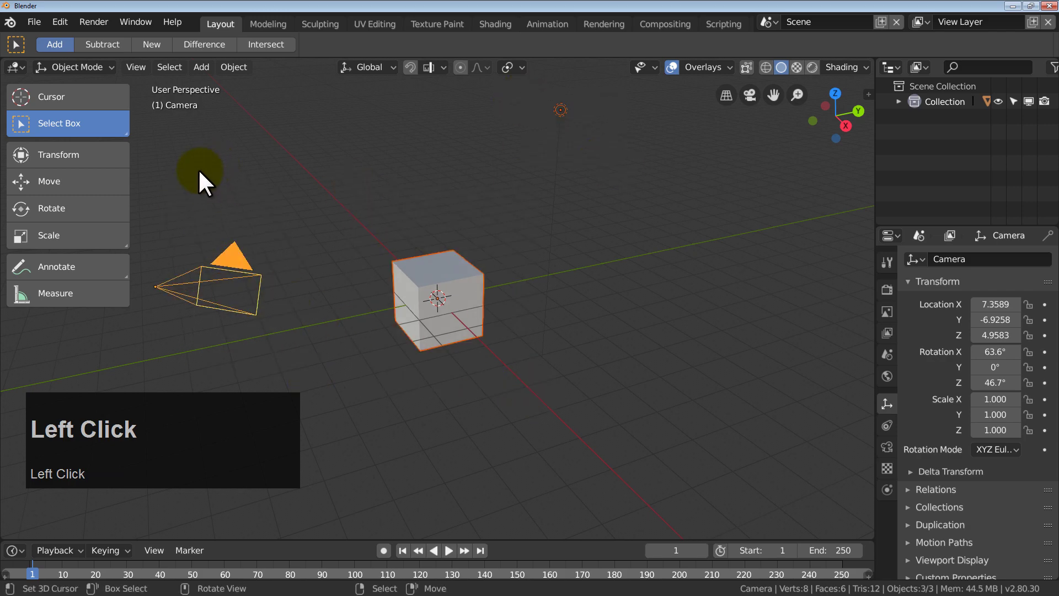
Switch box selection to Subtract mode and deselect the light, cube and camera with separate boxes.
{"action": "left_click", "coordinate": [96, 41]}
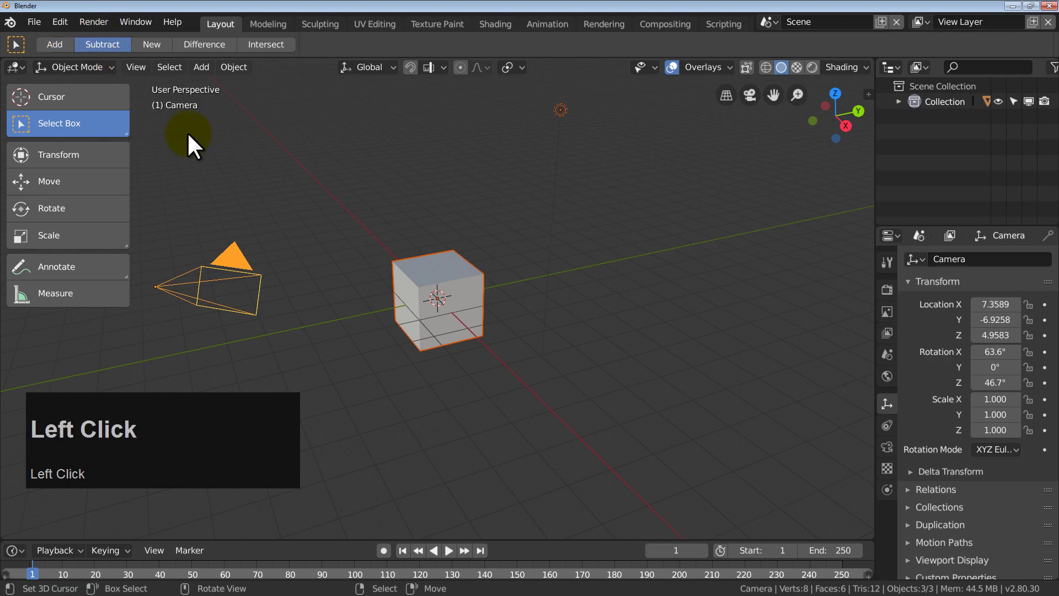
{"action": "left_click_drag", "start_coordinate": [527, 92], "coordinate": [607, 158]}
{"action": "left_click_drag", "start_coordinate": [346, 175], "coordinate": [515, 384]}
{"action": "left_click_drag", "start_coordinate": [188, 209], "coordinate": [313, 359]}
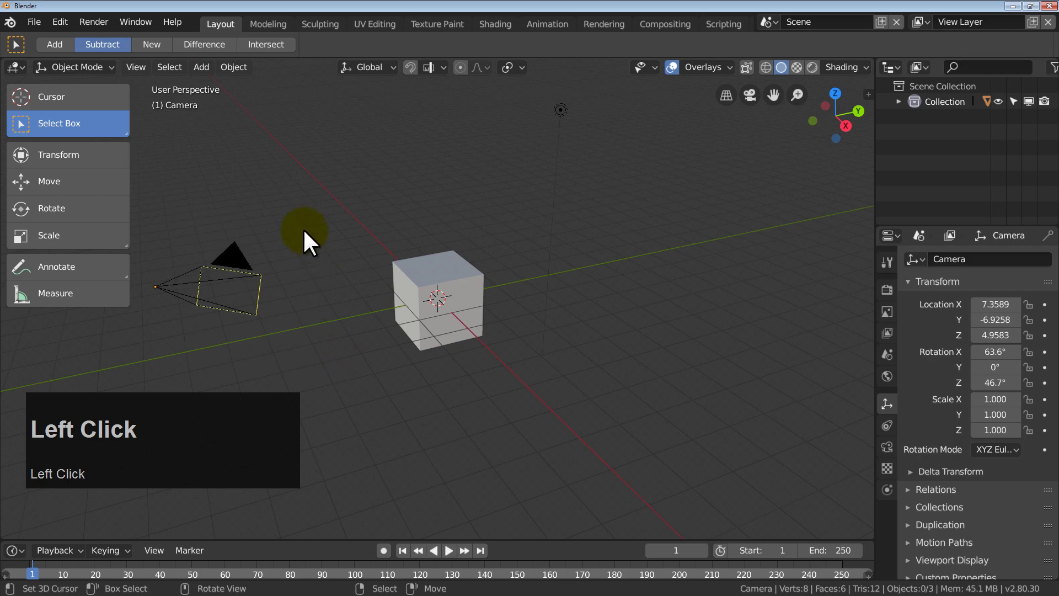
Switch box selection to New mode and box the cube, camera and light in turn, finishing with only the camera selected.
{"action": "left_click", "coordinate": [151, 43]}
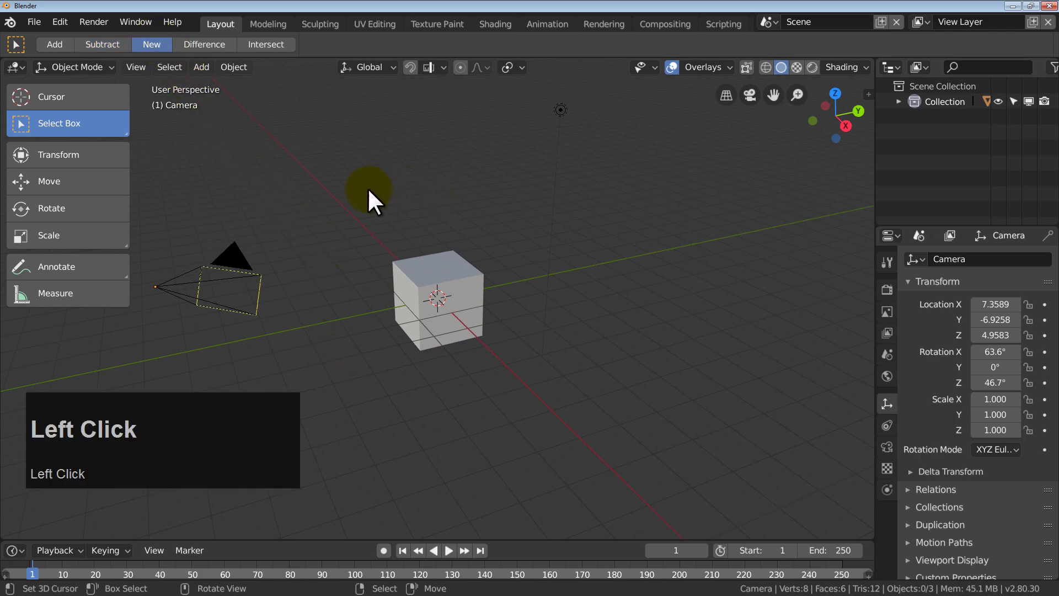
{"action": "left_click_drag", "start_coordinate": [368, 190], "coordinate": [501, 378]}
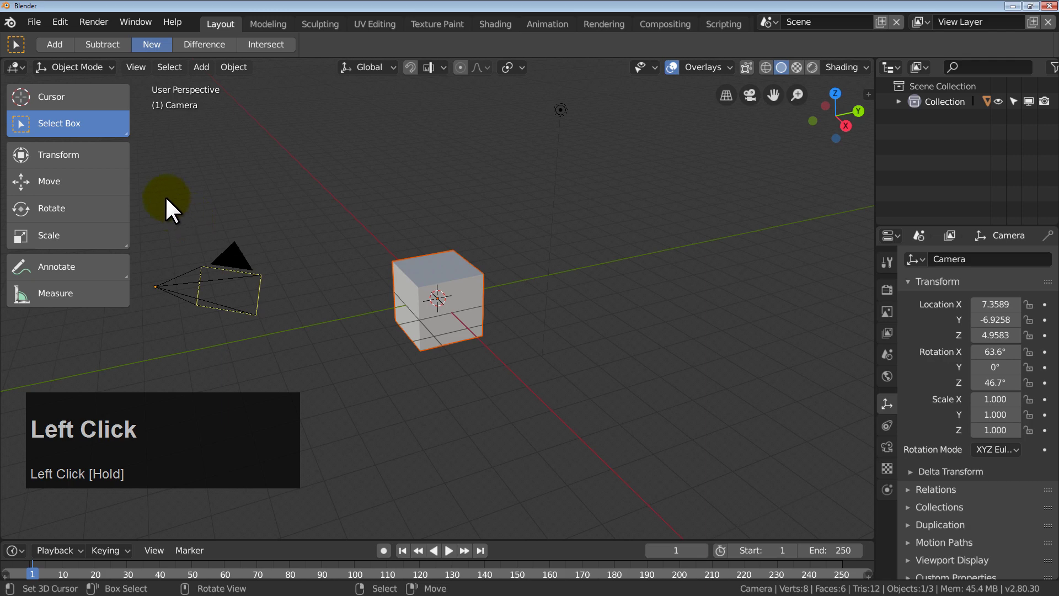
{"action": "left_click_drag", "start_coordinate": [166, 199], "coordinate": [296, 364]}
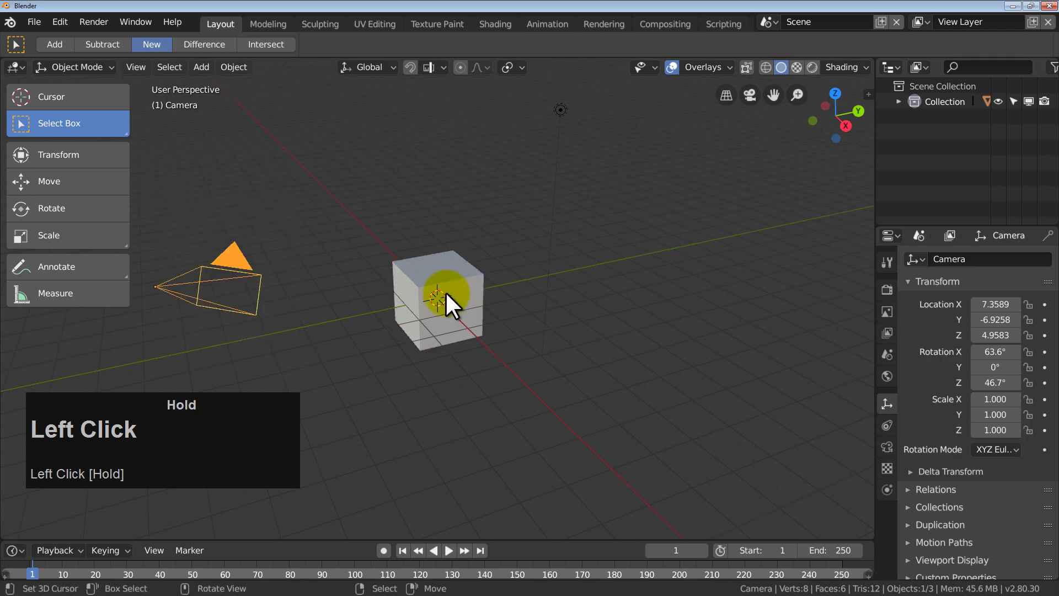
{"action": "left_click", "coordinate": [511, 80]}
{"action": "left_click_drag", "start_coordinate": [352, 211], "coordinate": [511, 383]}
{"action": "left_click_drag", "start_coordinate": [183, 202], "coordinate": [303, 352]}
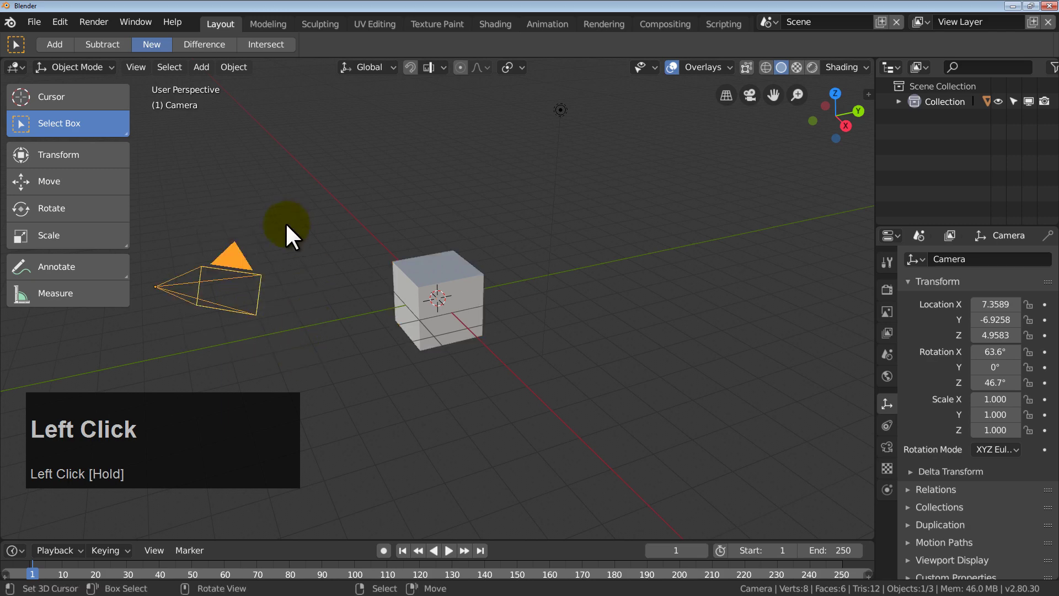
Switch box selection to Difference mode and draw a box over the camera and cube to flip their selection states.
{"action": "left_click", "coordinate": [203, 47]}
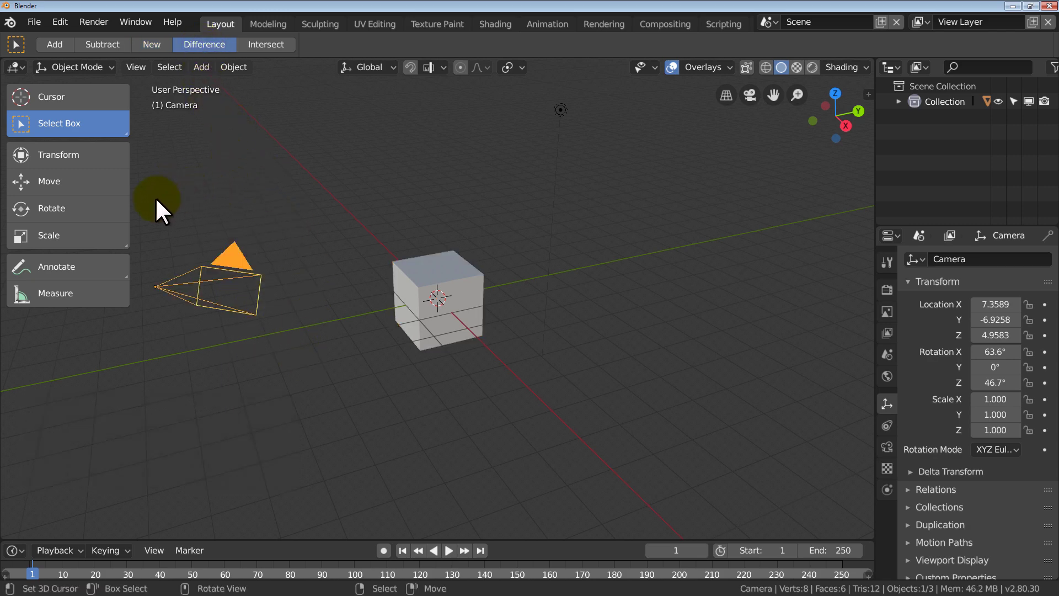
{"action": "left_click_drag", "start_coordinate": [154, 189], "coordinate": [531, 395]}
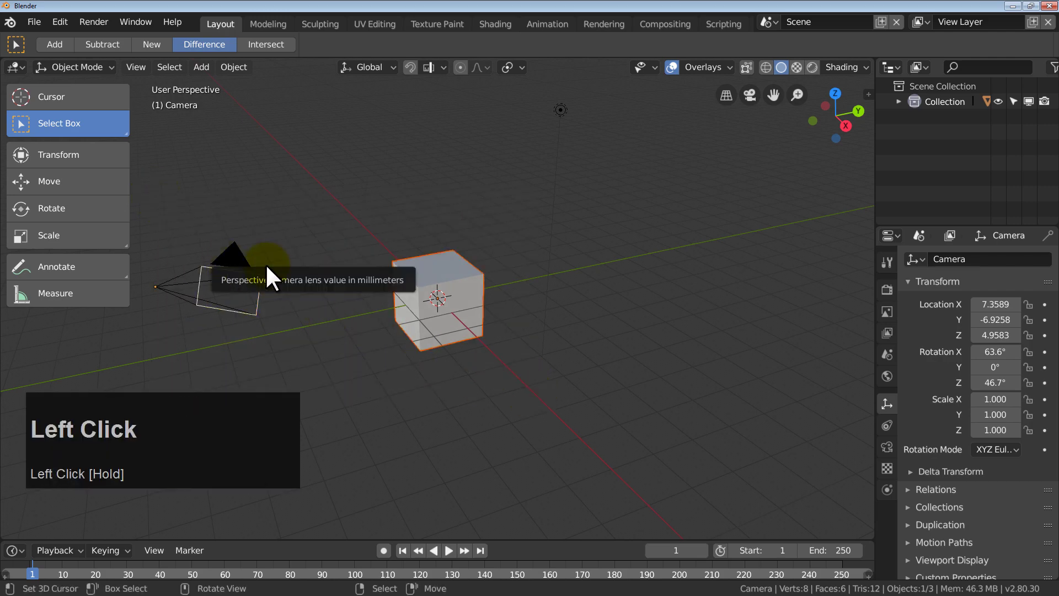
Draw another Difference box over the camera and cube to flip their selection, leaving only the camera selected.
{"action": "left_click_drag", "start_coordinate": [160, 182], "coordinate": [528, 401]}
{"action": "left_click", "coordinate": [230, 257]}
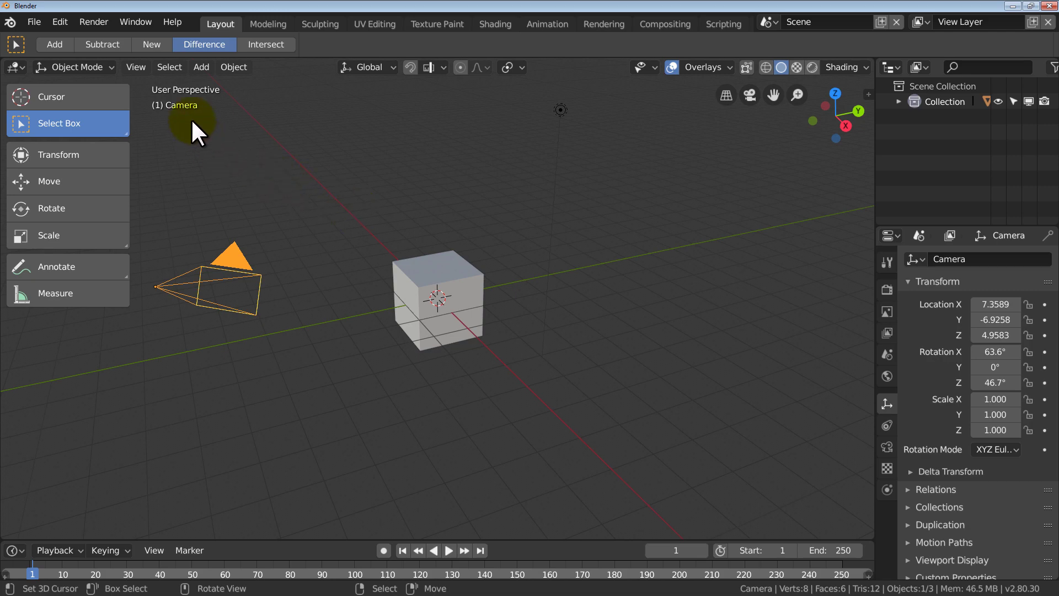
{"action": "left_click", "coordinate": [170, 66]}
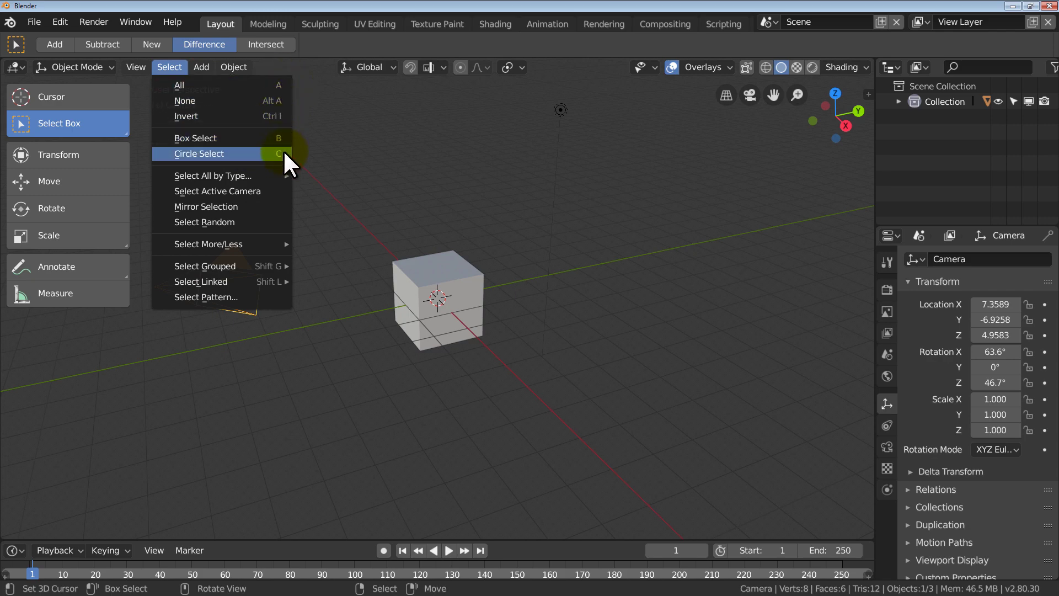
{"action": "right_click", "coordinate": [254, 152]}
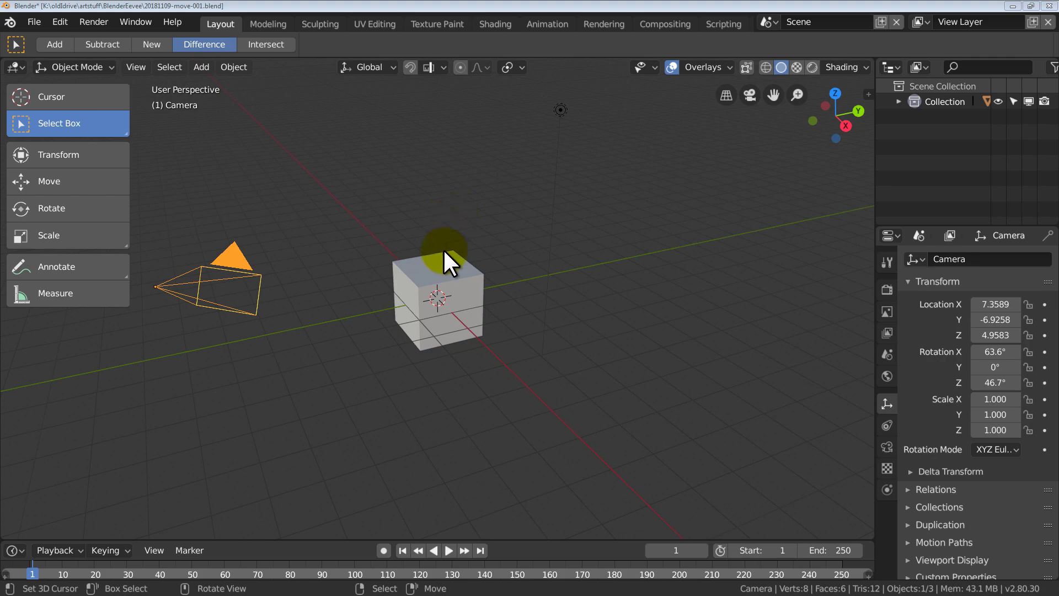
Select the cube and move it freely about 1.68 m in X, 5.11 m in Y and 1.05 m in Z, cancelling a second move.
{"action": "left_click", "coordinate": [432, 270]}
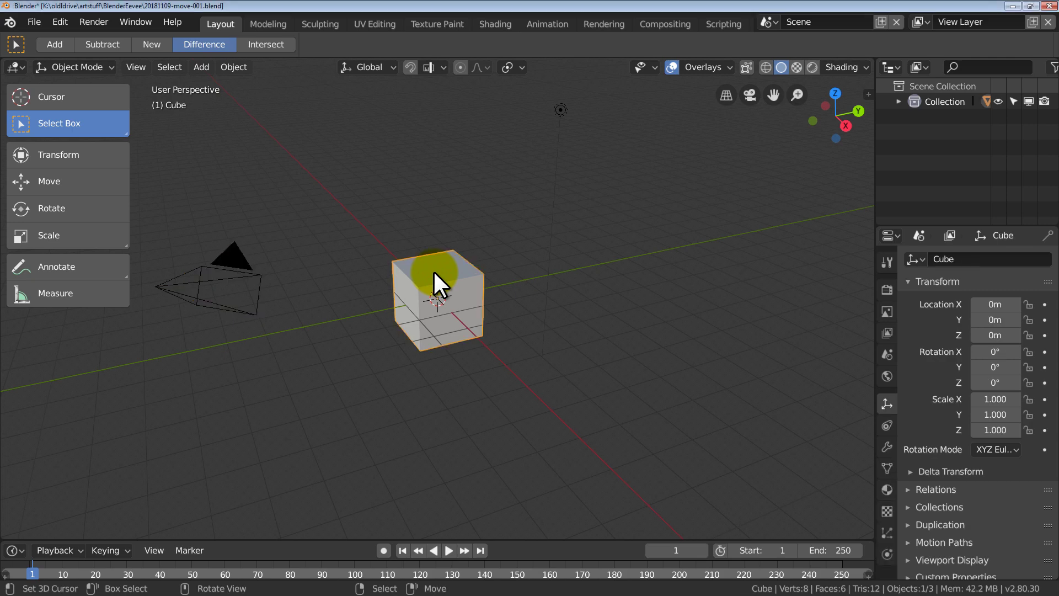
{"action": "key", "text": "g"}
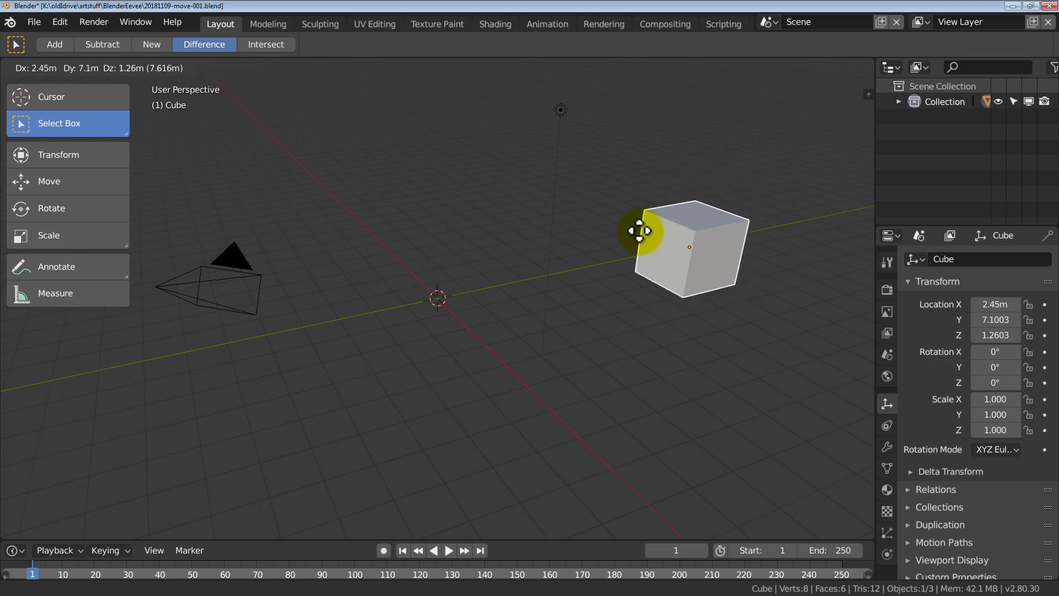
{"action": "left_click", "coordinate": [610, 226]}
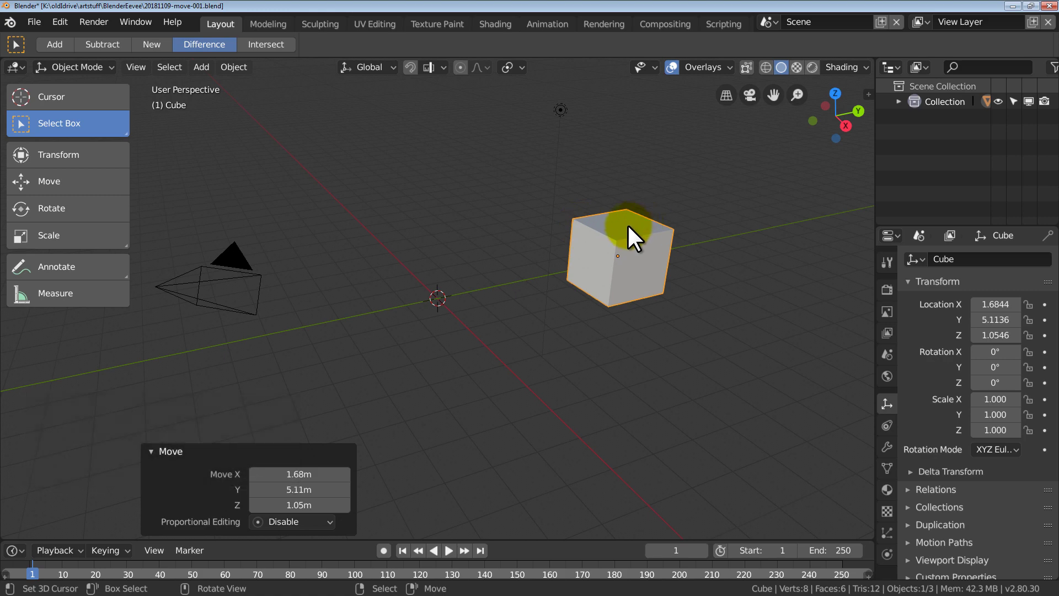
{"action": "key", "text": "g"}
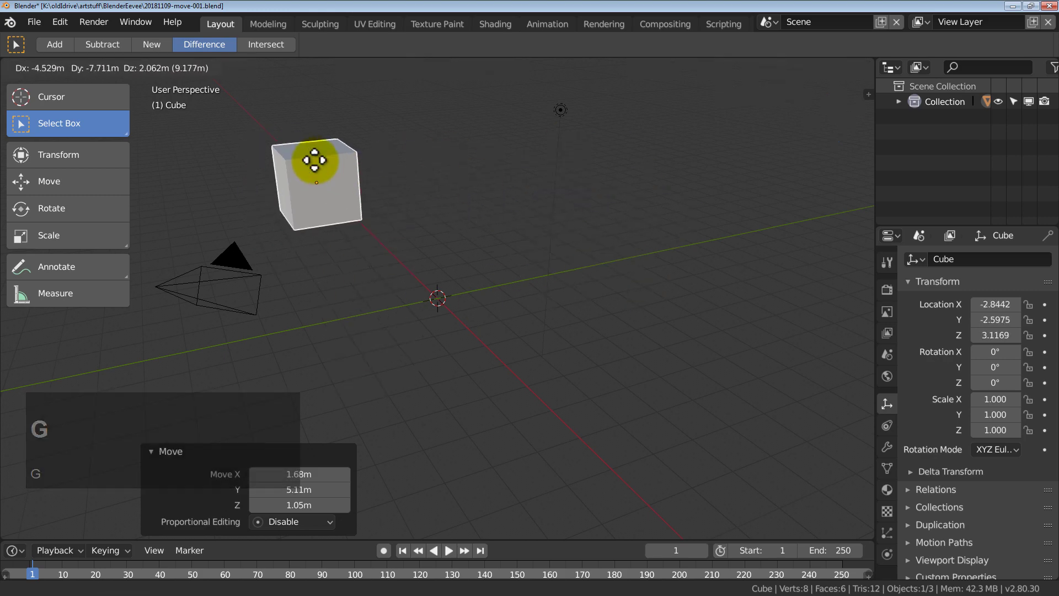
{"action": "right_click", "coordinate": [330, 171]}
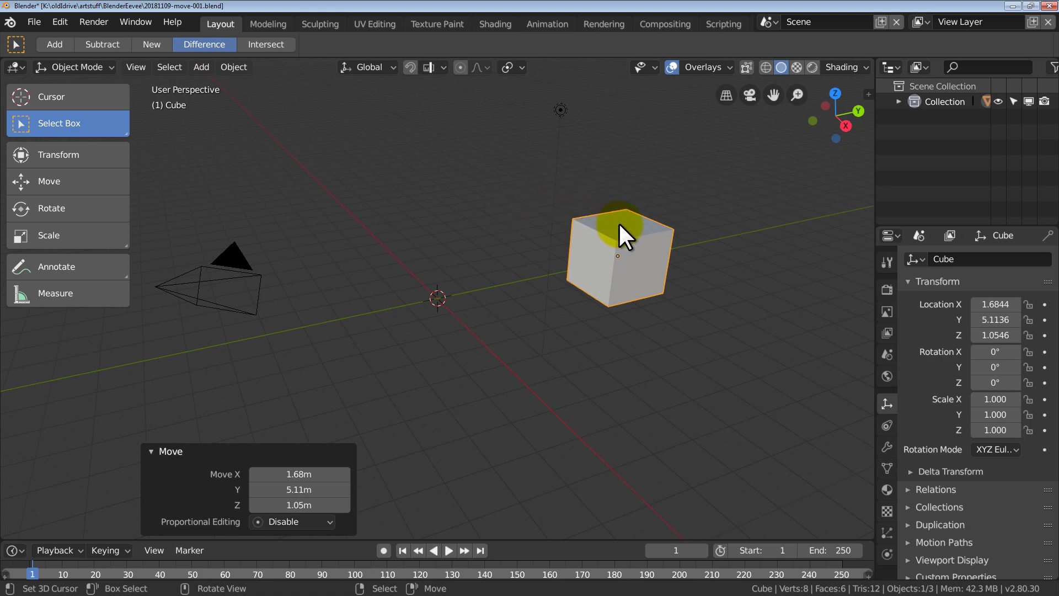
Move the cube about 2.47 m along global Z after trying the X and Y constraints, and undo and redo the move.
{"action": "key", "text": "g"}
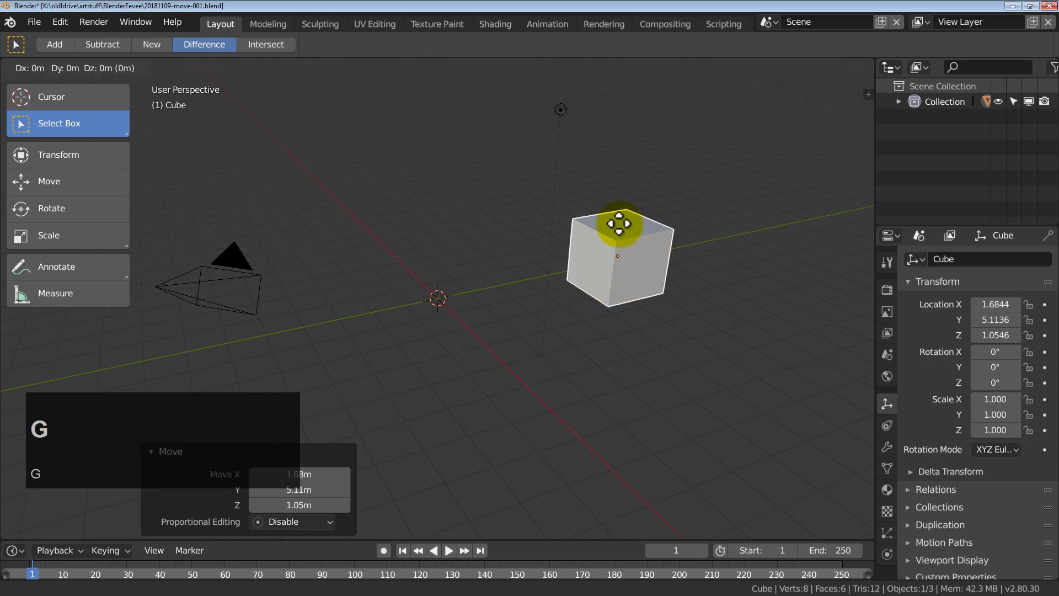
{"action": "key", "text": "x"}
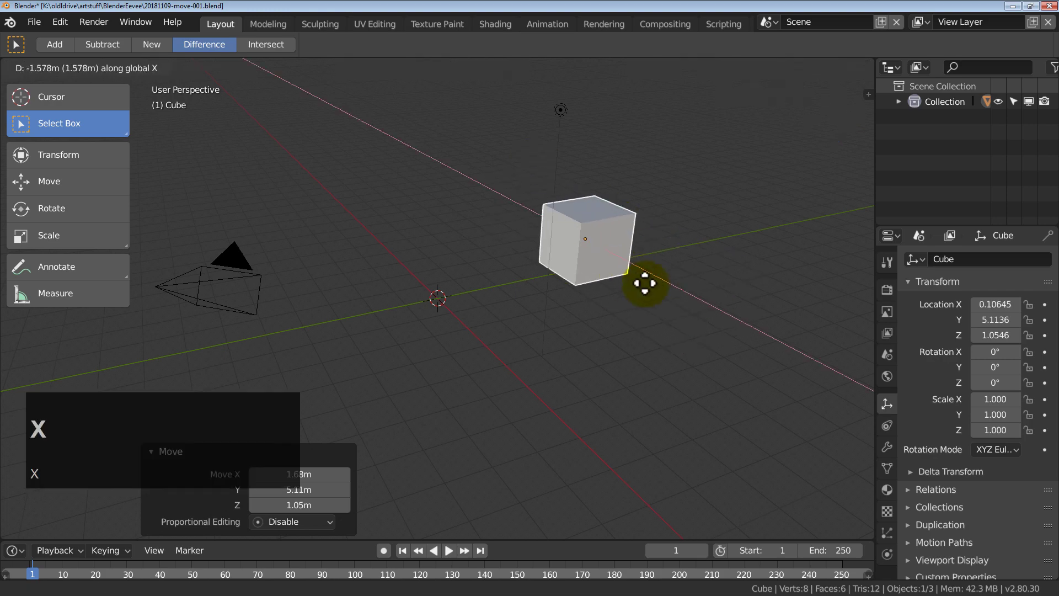
{"action": "key", "text": "y"}
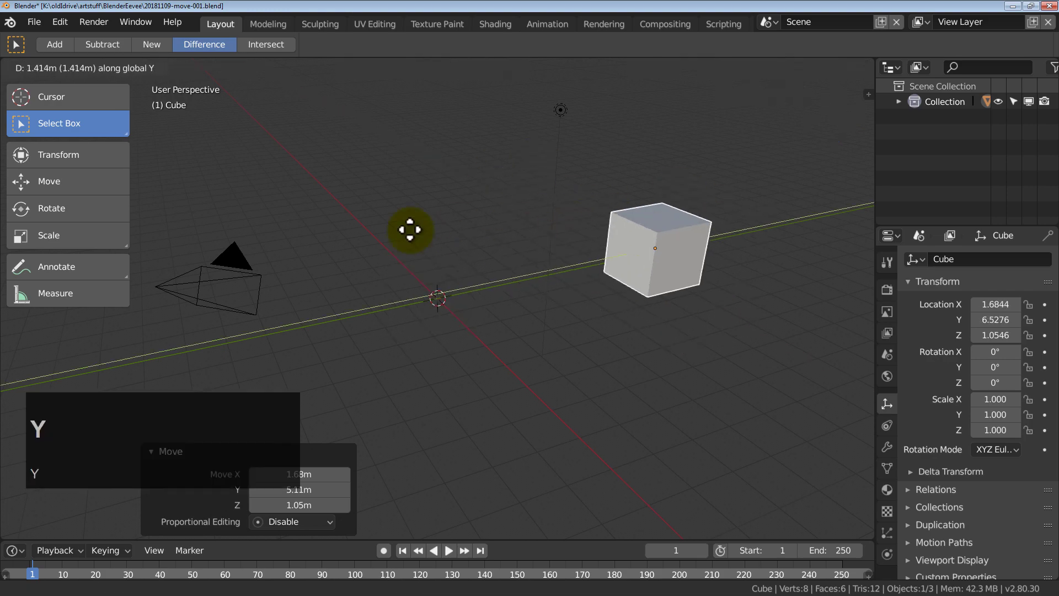
{"action": "key", "text": "z"}
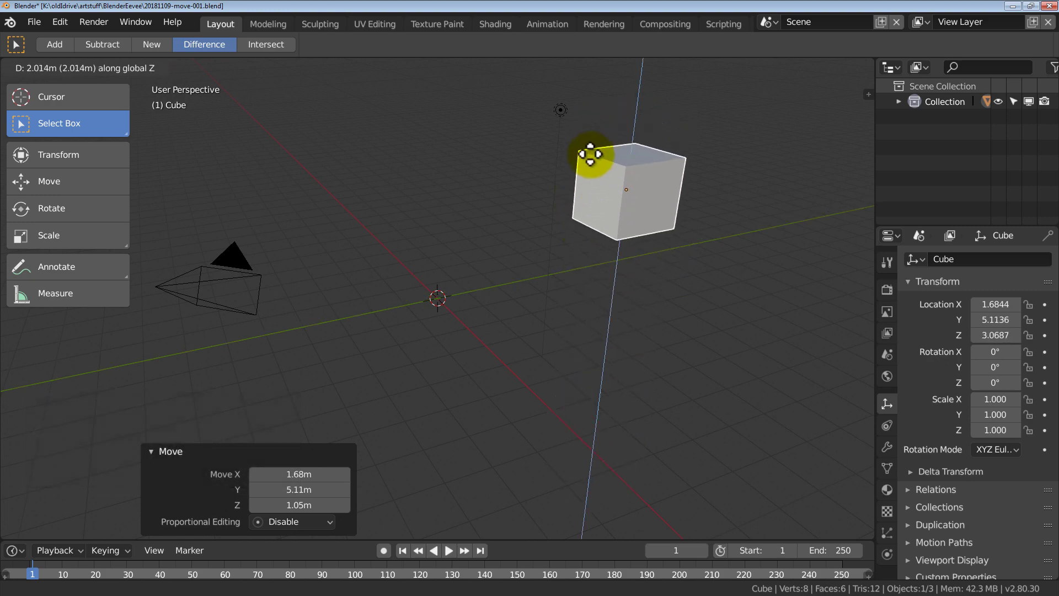
{"action": "left_click", "coordinate": [594, 139]}
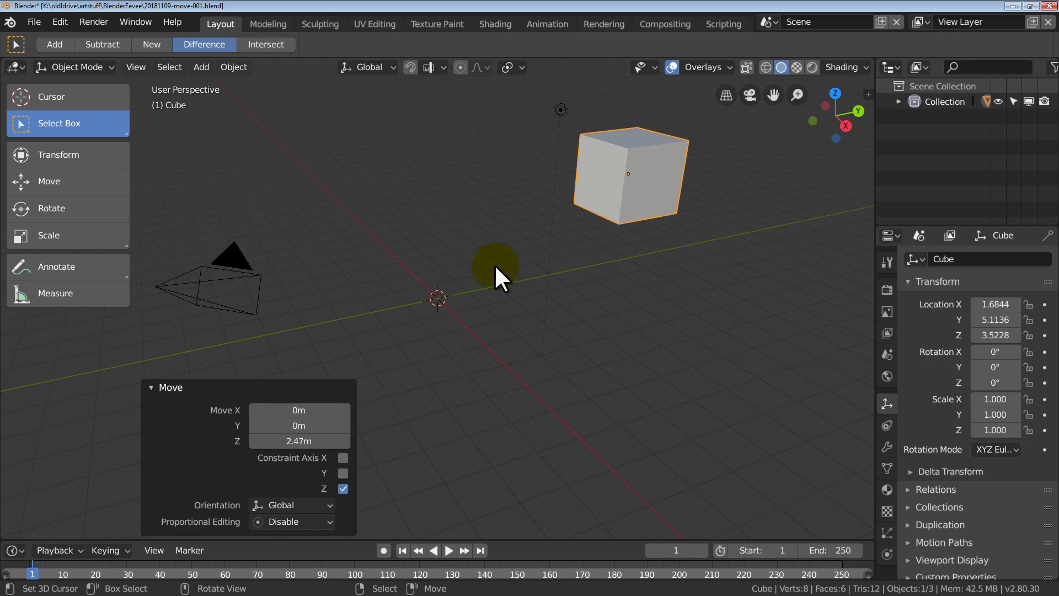
{"action": "key", "text": "ctrl+z"}
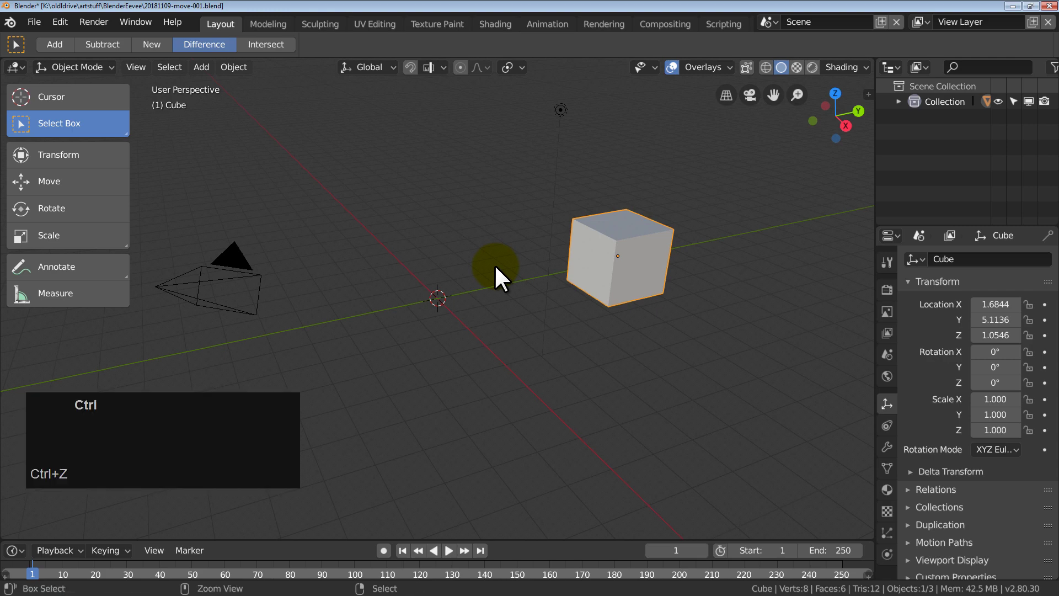
{"action": "key", "text": "ctrl+shift+z"}
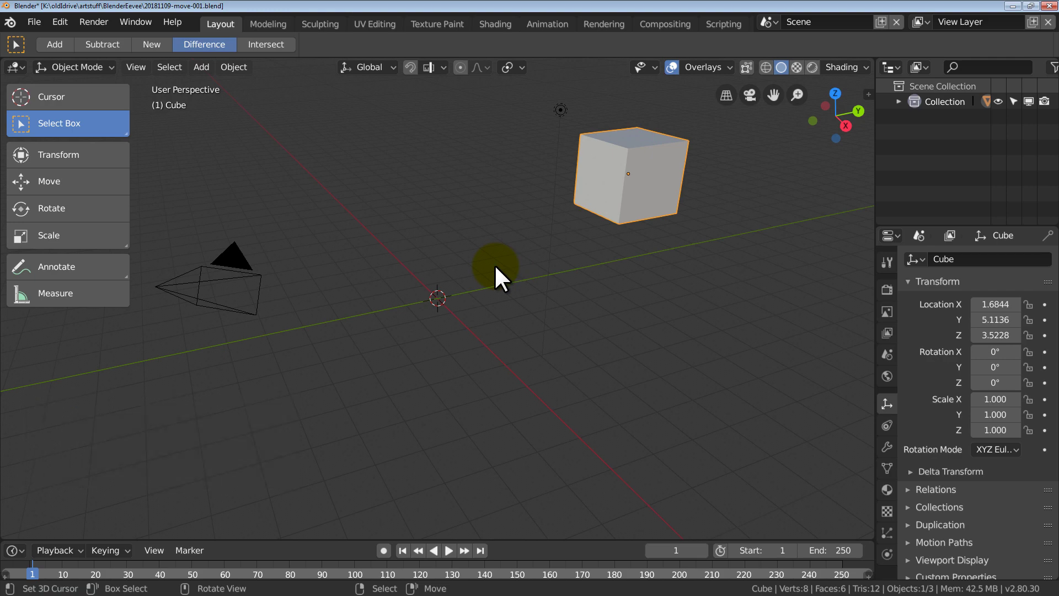
Rotate the cube freely by about -22.9°, and by about 273° around global Z after trying the X and Y constraints.
{"action": "key", "text": "r"}
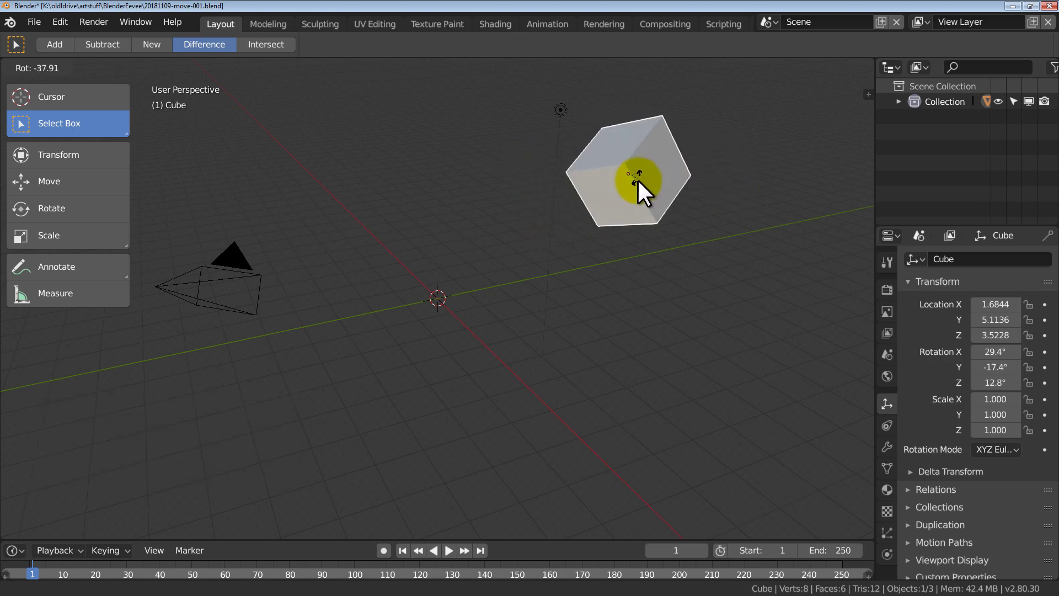
{"action": "left_click", "coordinate": [663, 225]}
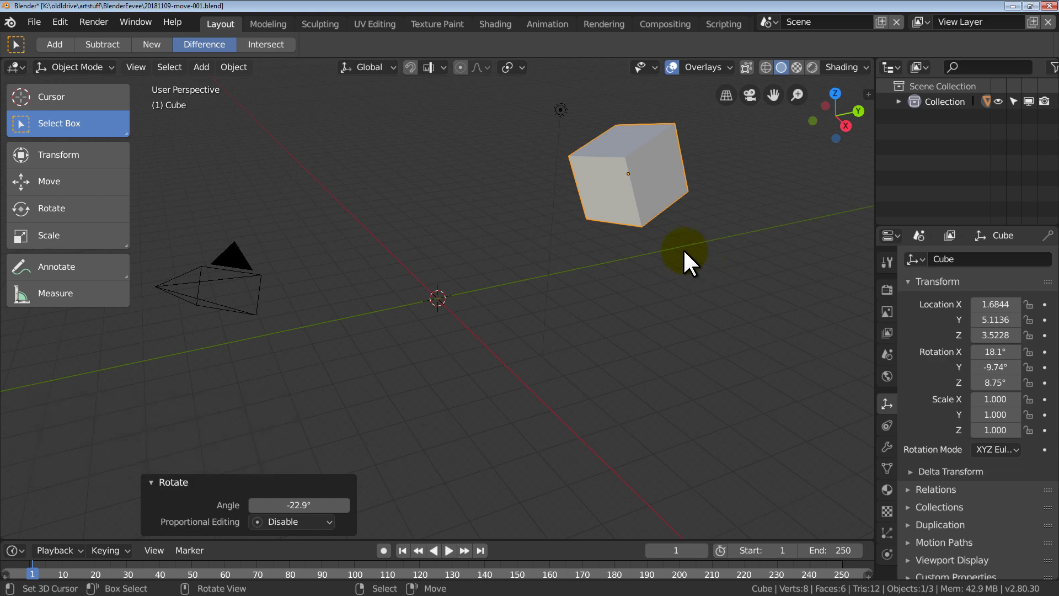
{"action": "key", "text": "r"}
{"action": "key", "text": "x"}
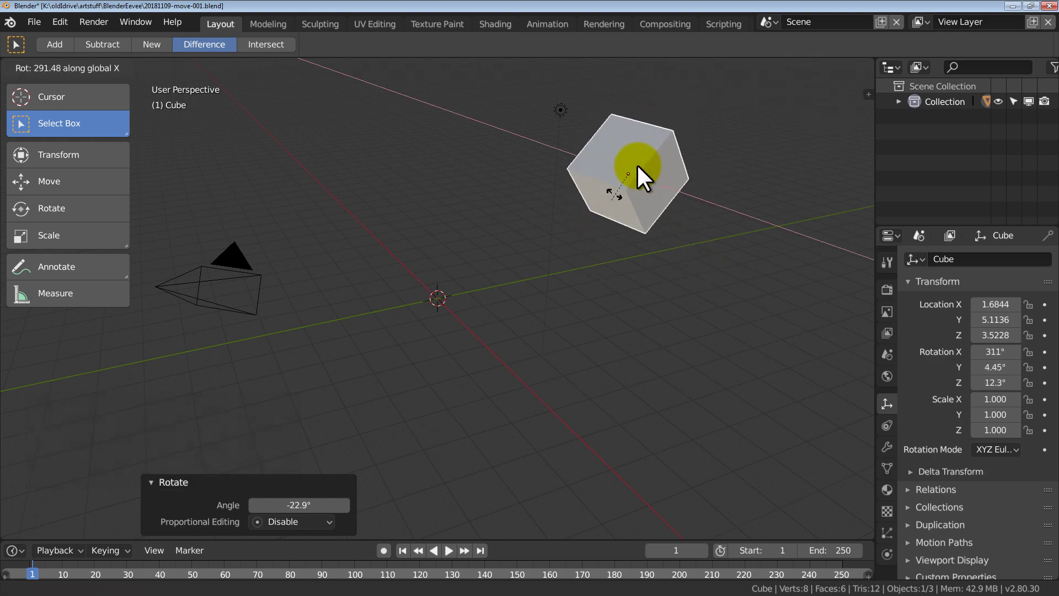
{"action": "key", "text": "y"}
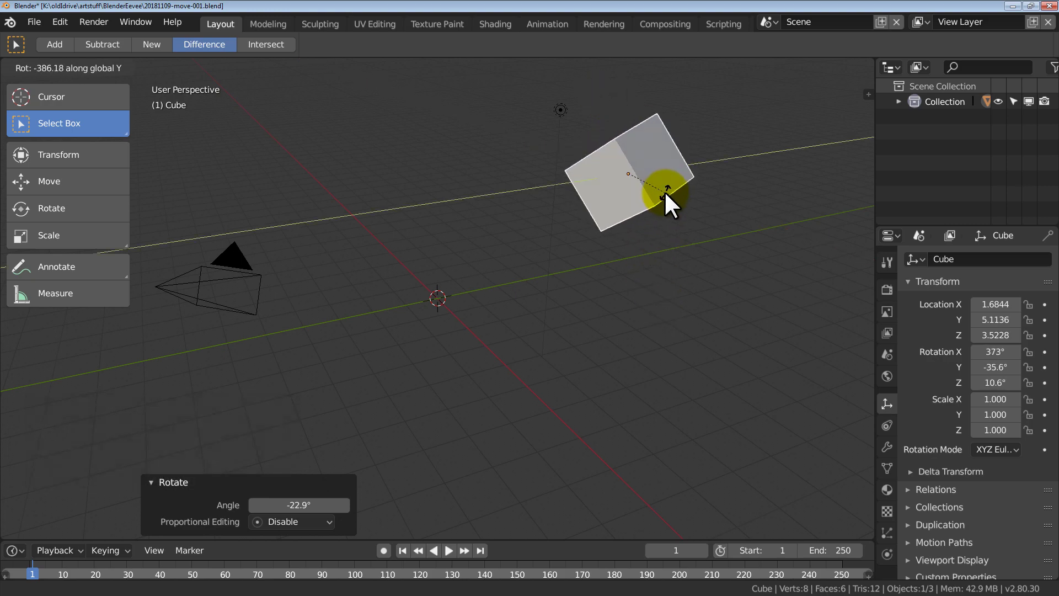
{"action": "key", "text": "z"}
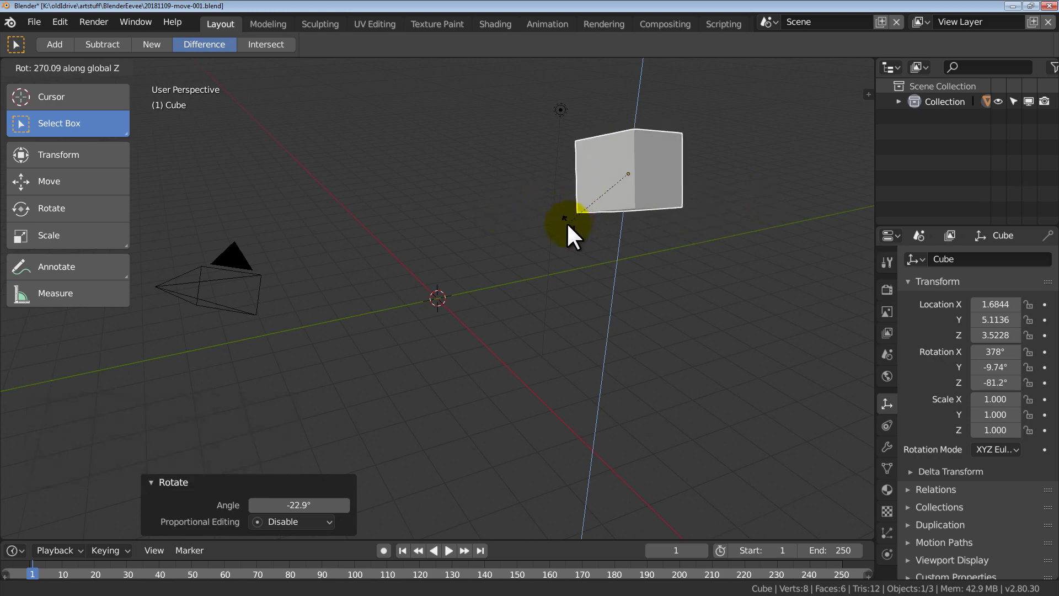
{"action": "left_click", "coordinate": [554, 236]}
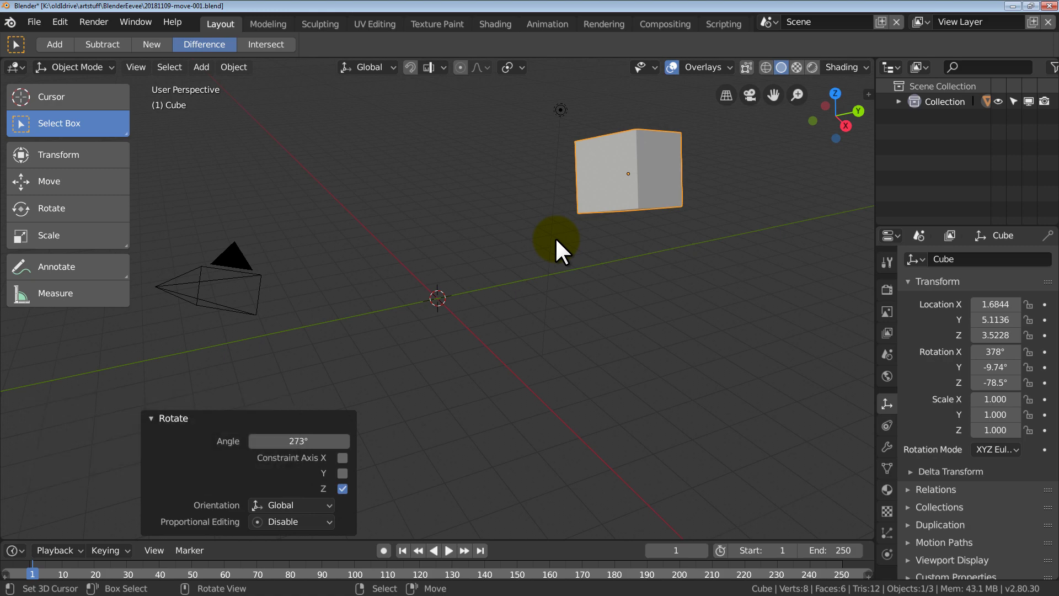
Rotate the cube around the global Z axis by an exact angle of 4590°.
{"action": "key", "text": "r"}
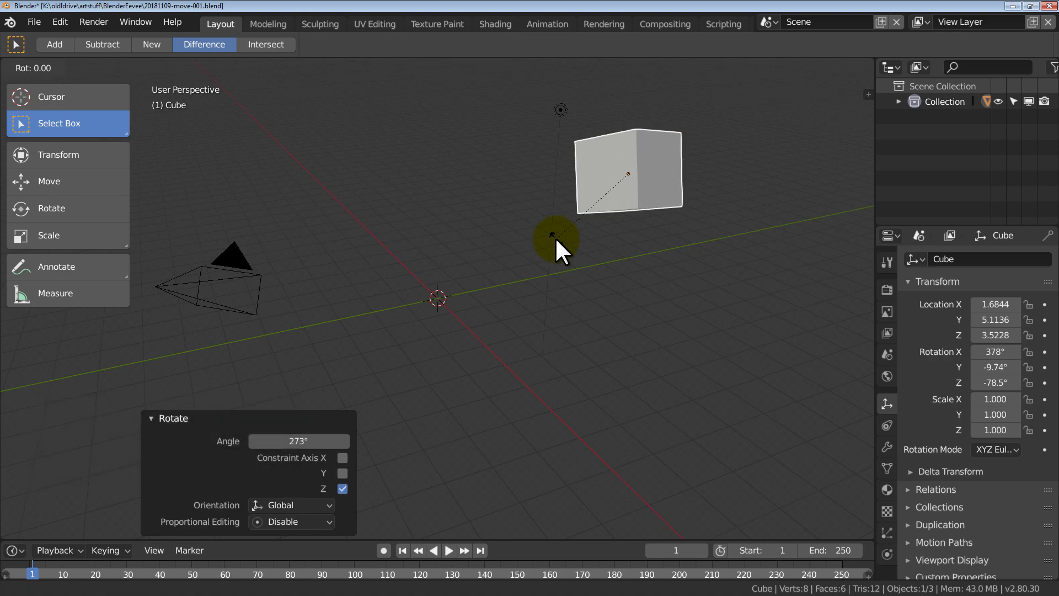
{"action": "key", "text": "z"}
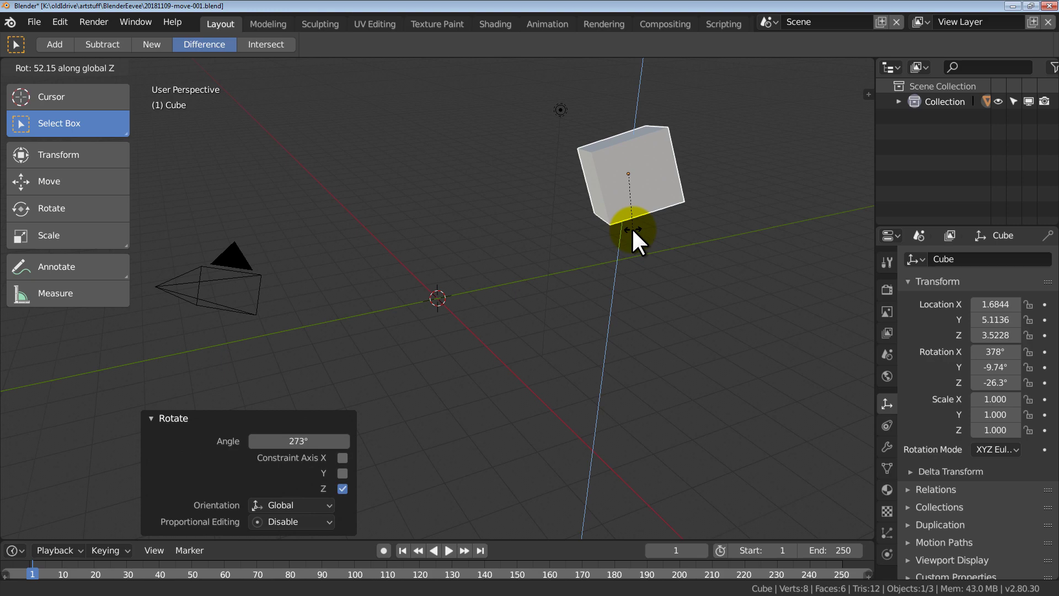
{"action": "type", "text": "45"}
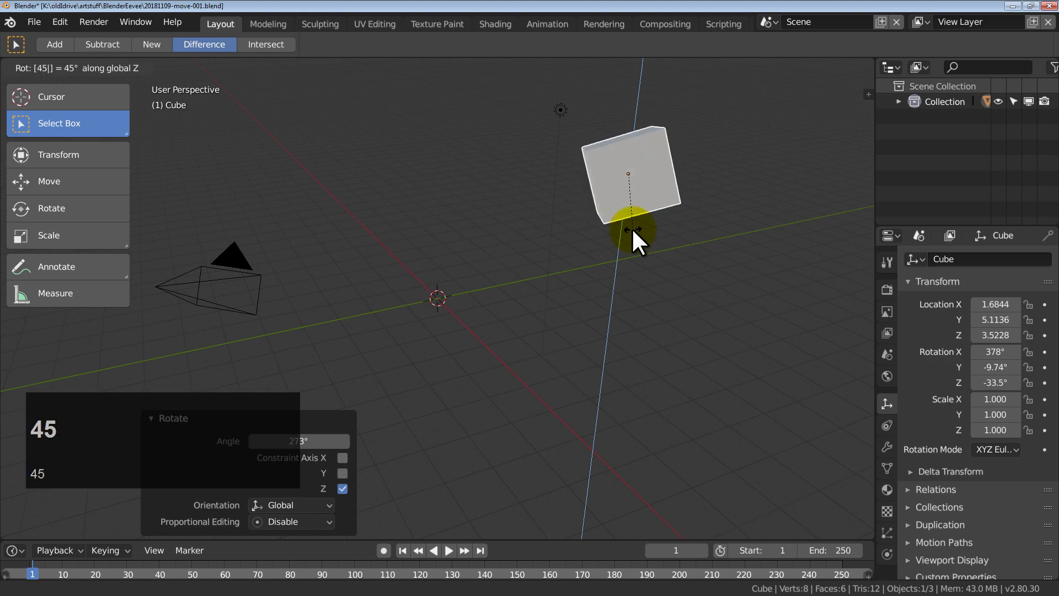
{"action": "type", "text": "90"}
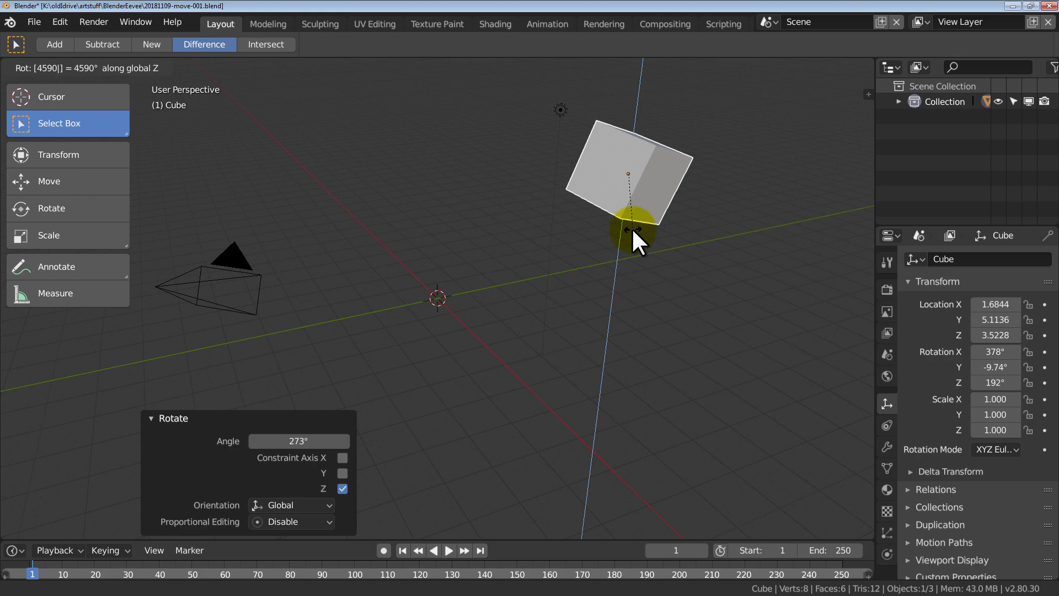
{"action": "left_click", "coordinate": [520, 284]}
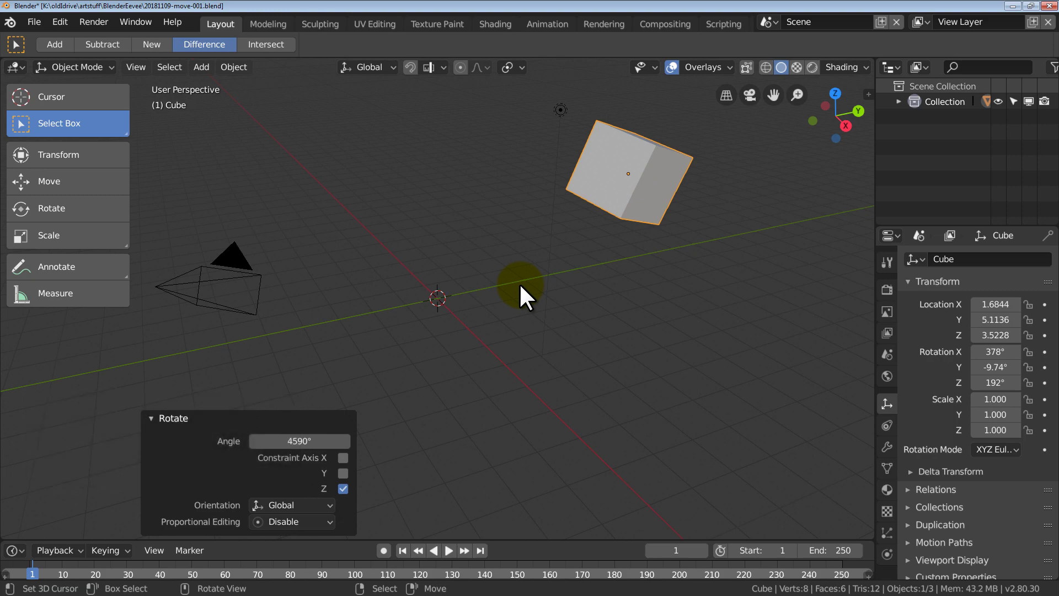
Rotate the cube freely in trackball mode by about -68.8° and 23.5°.
{"action": "key", "text": "r"}
{"action": "key", "text": "r"}
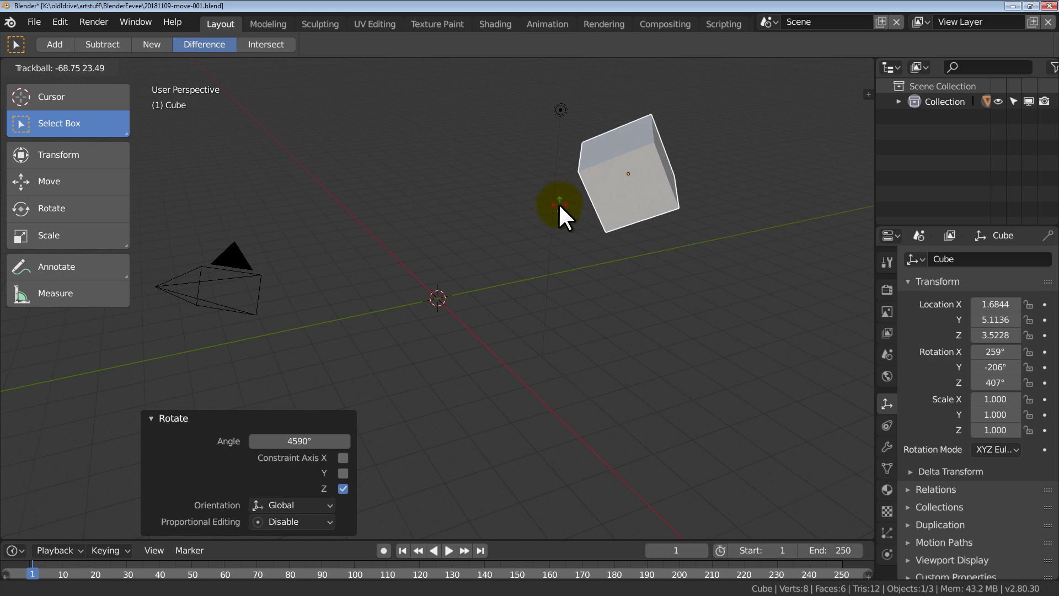
{"action": "left_click", "coordinate": [560, 206]}
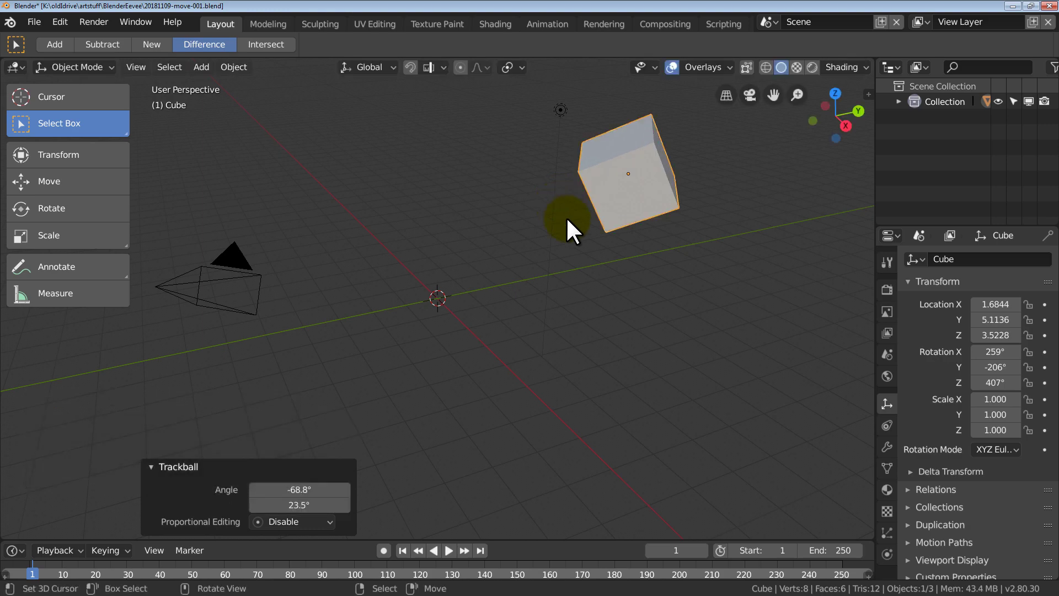
Scale the cube uniformly by about 1.84, and by about 1.455 along global Z after trying the X and Y constraints.
{"action": "key", "text": "s"}
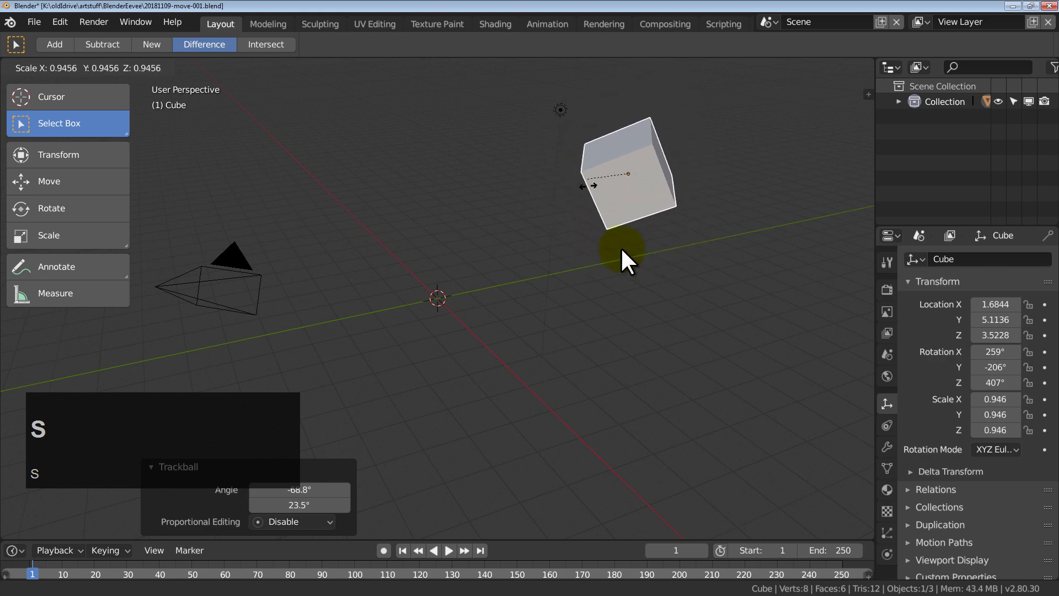
{"action": "left_click", "coordinate": [639, 253]}
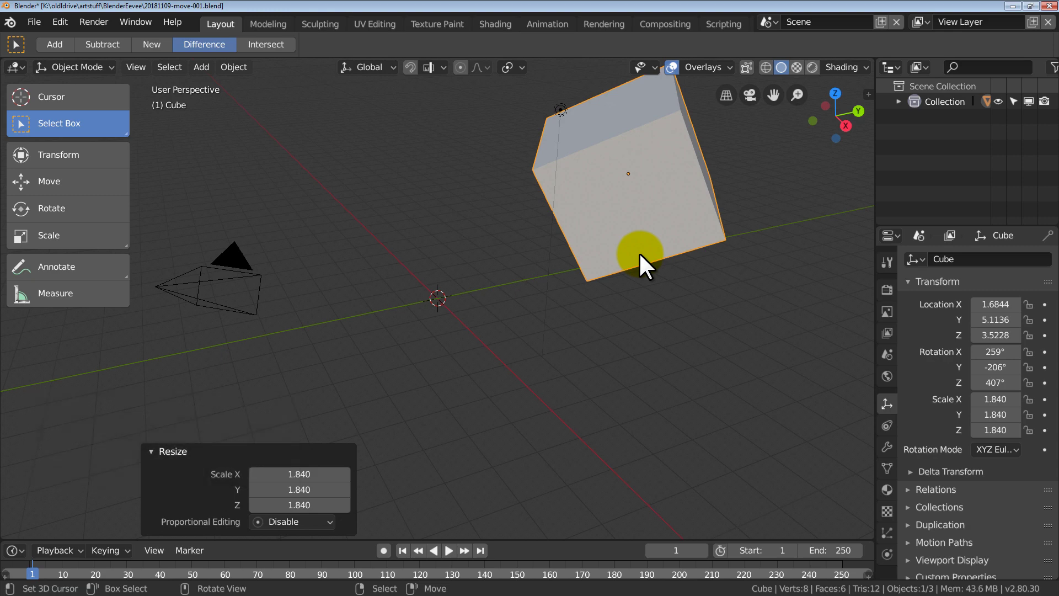
{"action": "key", "text": "s"}
{"action": "key", "text": "x"}
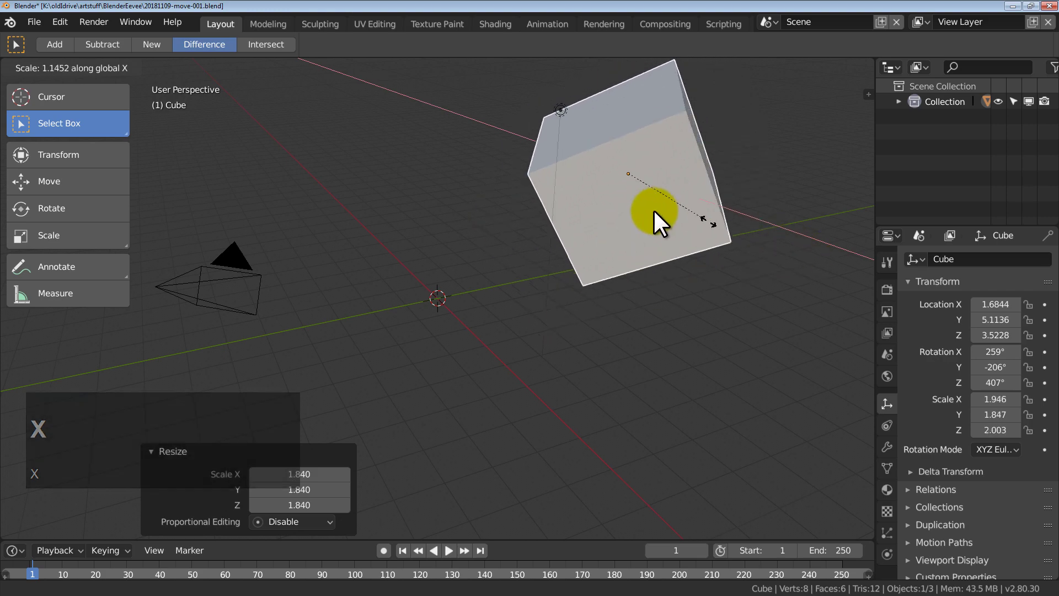
{"action": "key", "text": "y"}
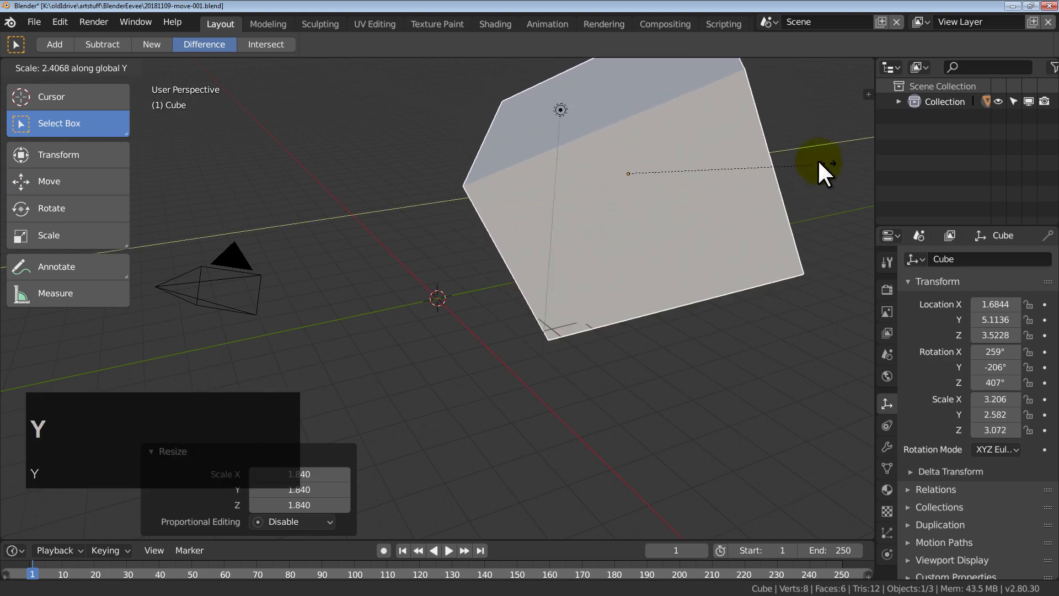
{"action": "key", "text": "z"}
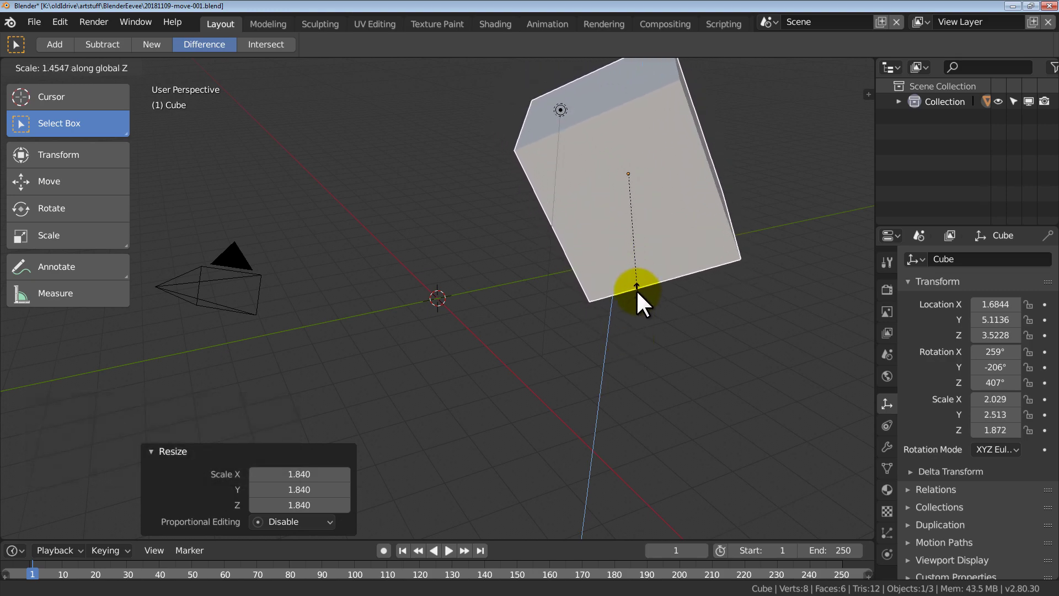
{"action": "left_click", "coordinate": [637, 289]}
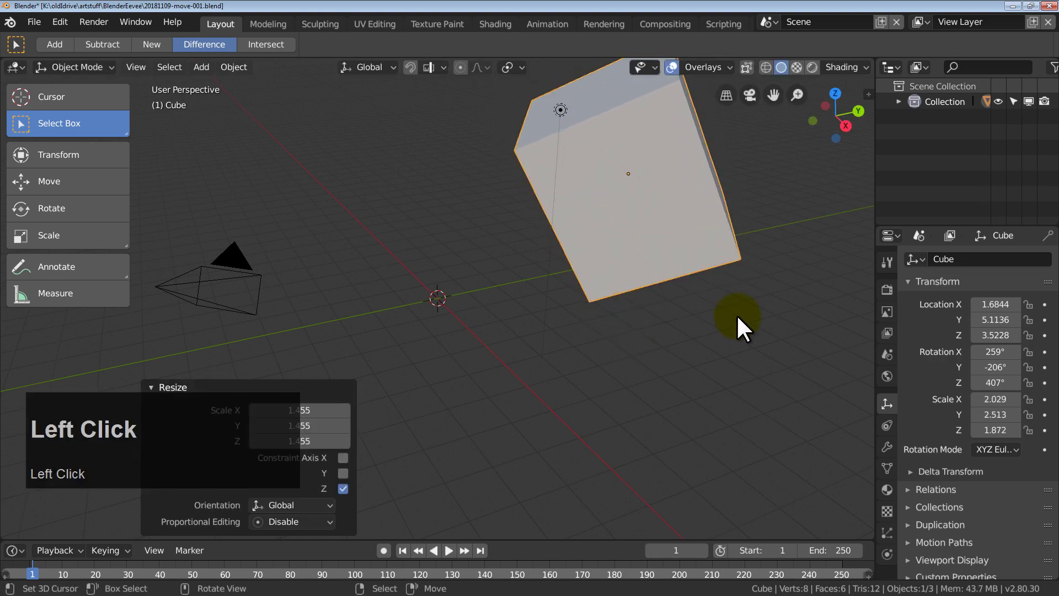
Move the enlarged cube freely back towards the scene centre, about -0.449 m in X, -3.85 m in Y and -2.3 m in Z.
{"action": "key", "text": "g"}
{"action": "left_click", "coordinate": [494, 345]}
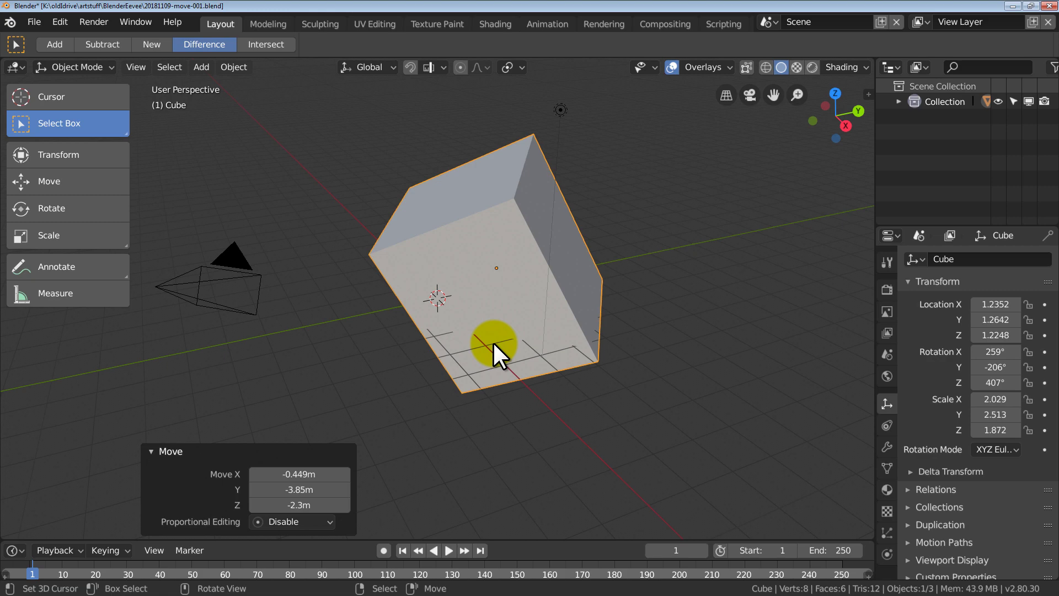
Clear the cube's location, rotation and scale so it is back at the world origin with default transforms.
{"action": "key", "text": "alt+g"}
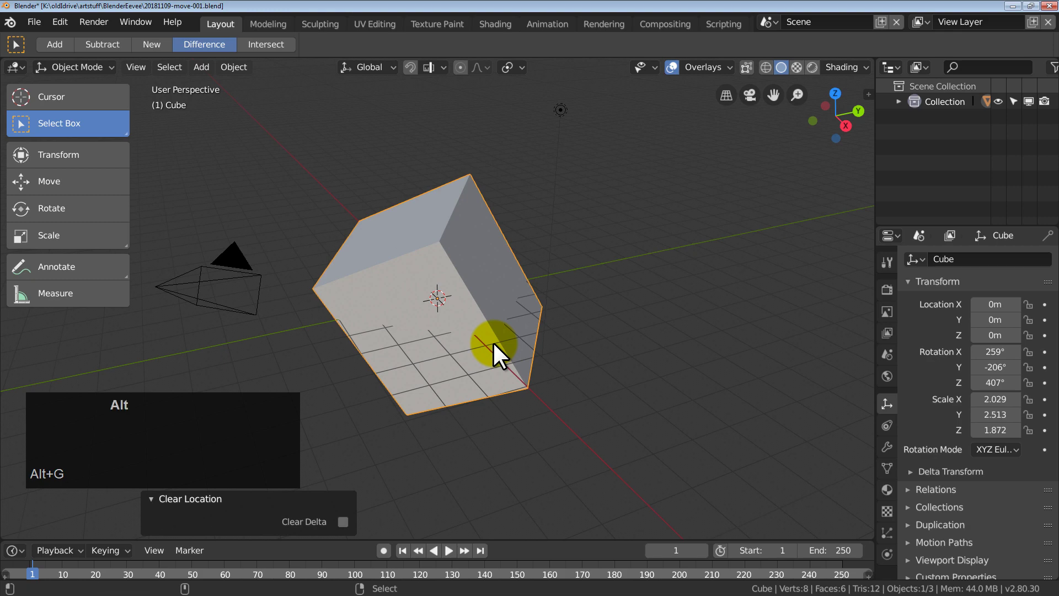
{"action": "key", "text": "alt+r"}
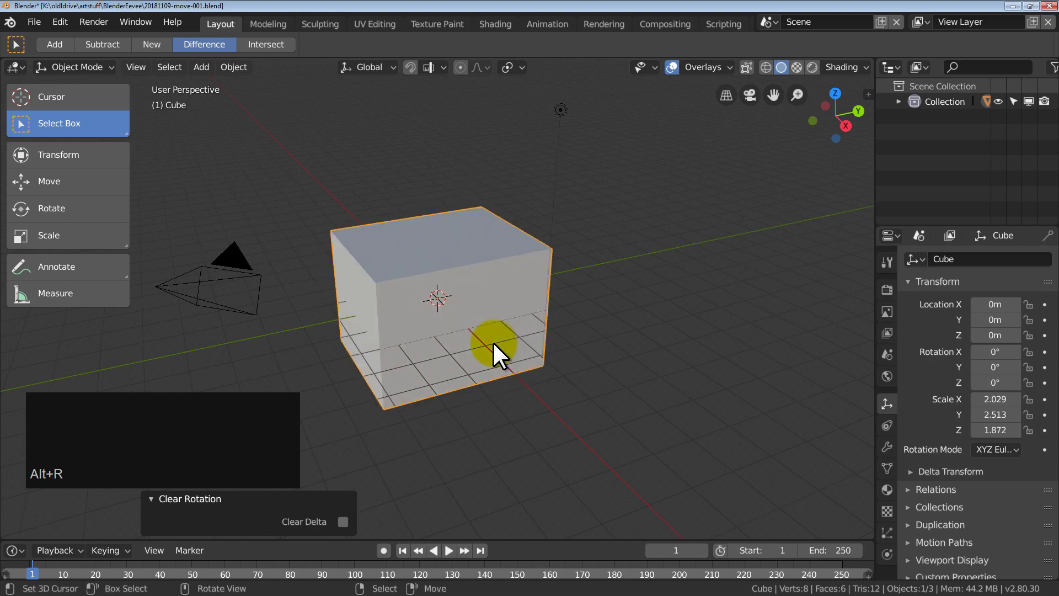
{"action": "key", "text": "alt+s"}
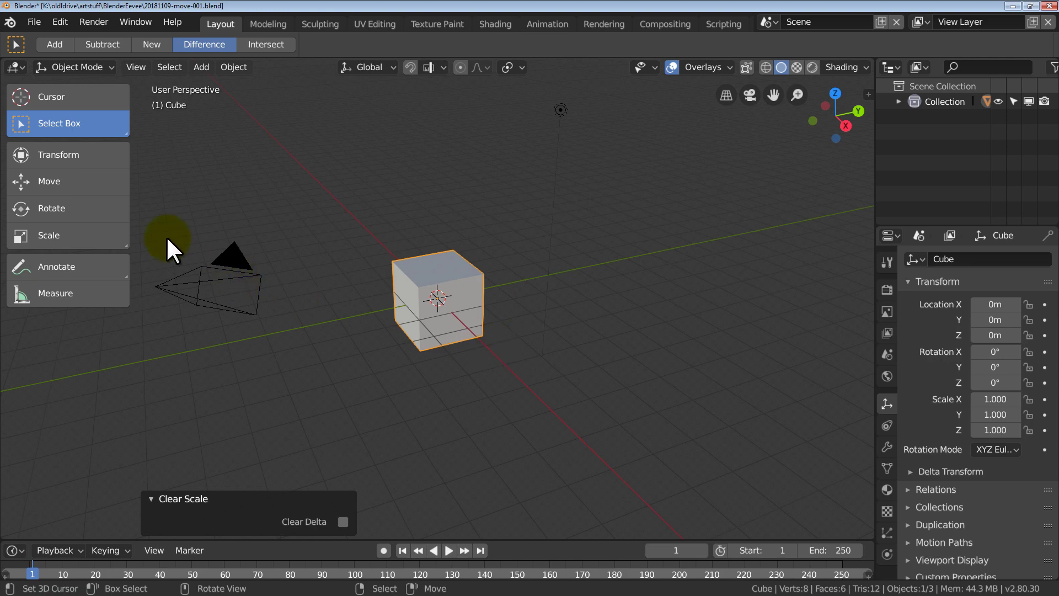
With the Transform tool's gizmo, move the cube freely and along each axis to about X -0.756 m, Y 3.143 m and Z -0.185 m.
{"action": "left_click", "coordinate": [73, 156]}
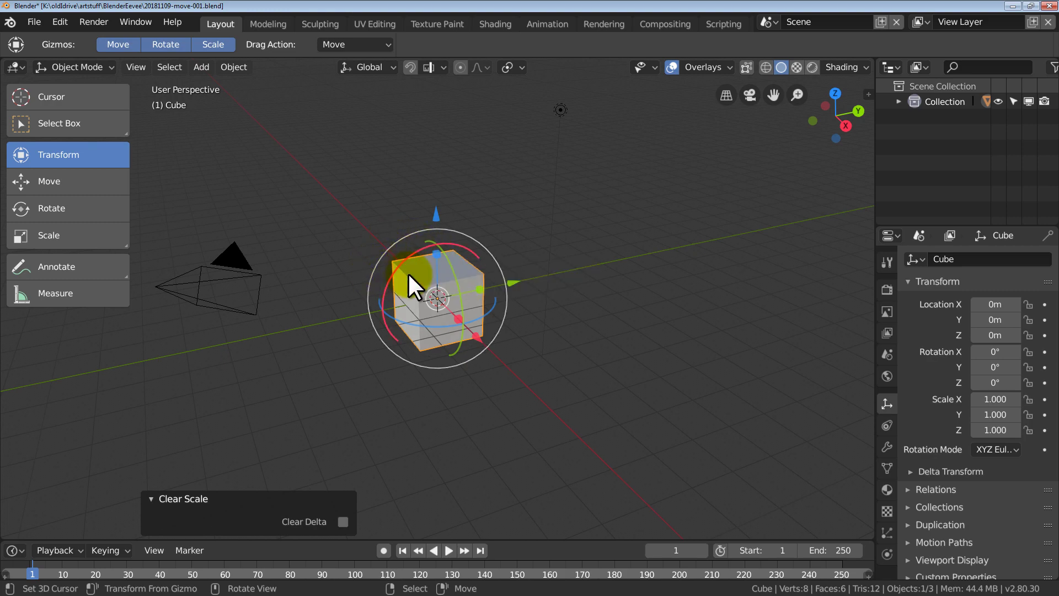
{"action": "mouse_move", "coordinate": [448, 293]}
{"action": "left_mouse_down"}
{"action": "mouse_move", "coordinate": [400, 189]}
{"action": "mouse_move", "coordinate": [404, 354]}
{"action": "mouse_move", "coordinate": [435, 322]}
{"action": "mouse_move", "coordinate": [423, 265]}
{"action": "mouse_move", "coordinate": [456, 282]}
{"action": "left_mouse_up"}
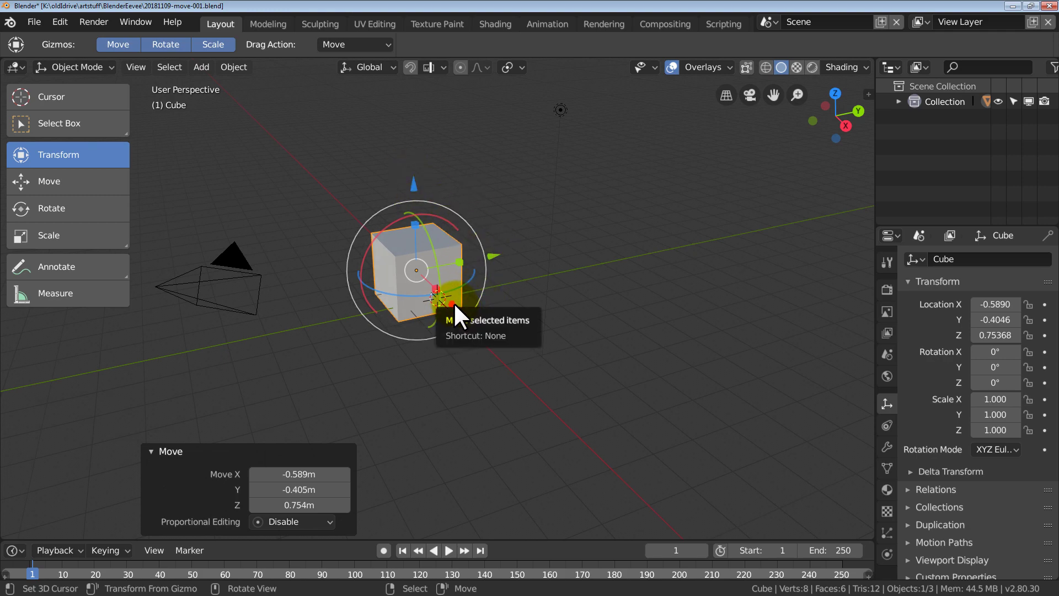
{"action": "left_click_drag", "start_coordinate": [454, 302], "coordinate": [434, 320]}
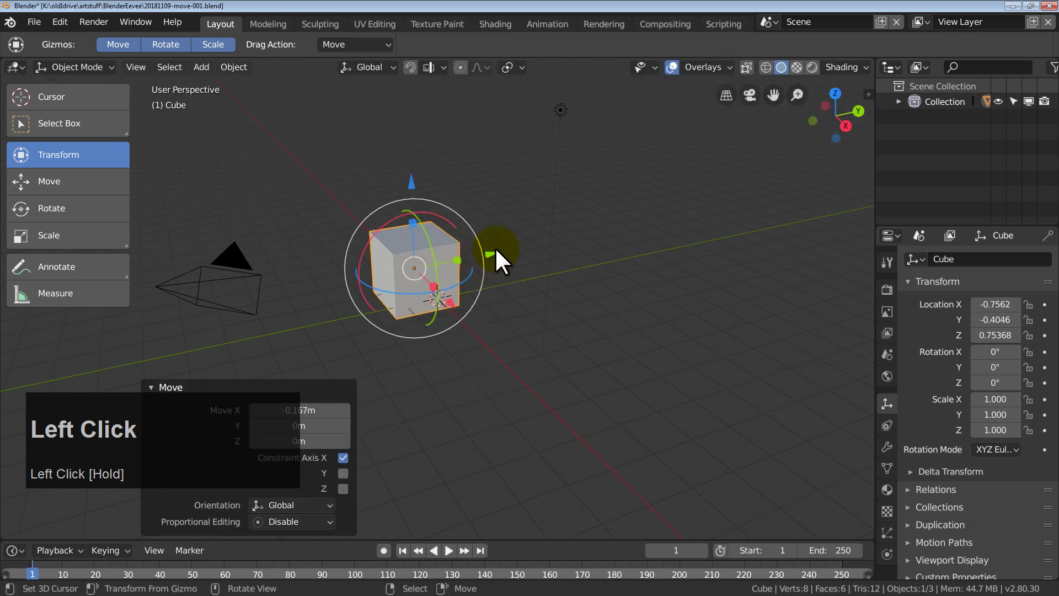
{"action": "left_click_drag", "start_coordinate": [491, 250], "coordinate": [591, 228]}
{"action": "left_click_drag", "start_coordinate": [518, 160], "coordinate": [564, 220]}
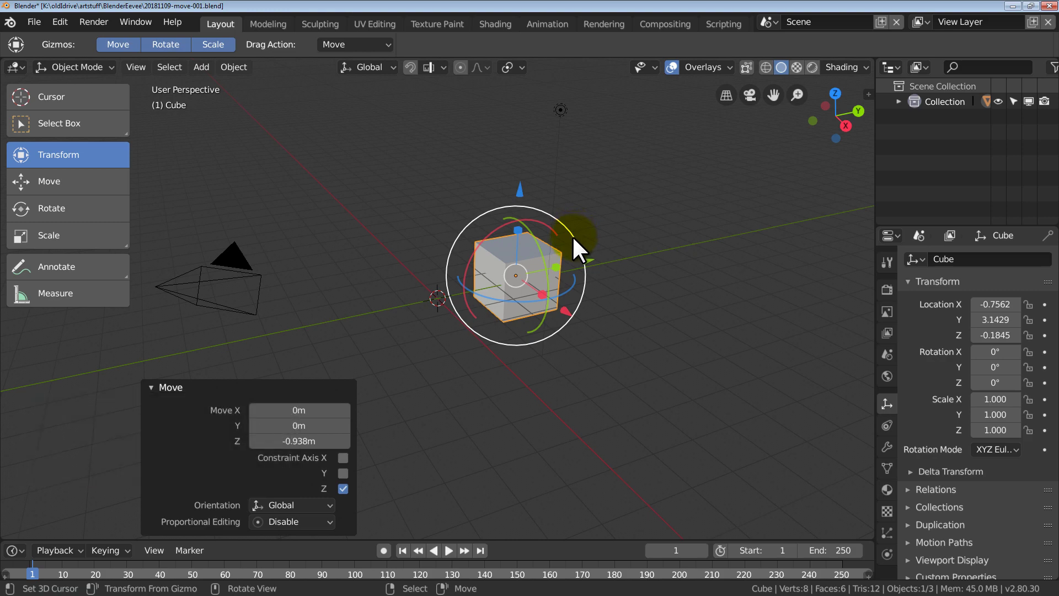
Rotate the cube with the gizmo about the view axis by about 3.81°, about global X by 39.4°, and freely in trackball mode.
{"action": "left_click_drag", "start_coordinate": [571, 235], "coordinate": [626, 213]}
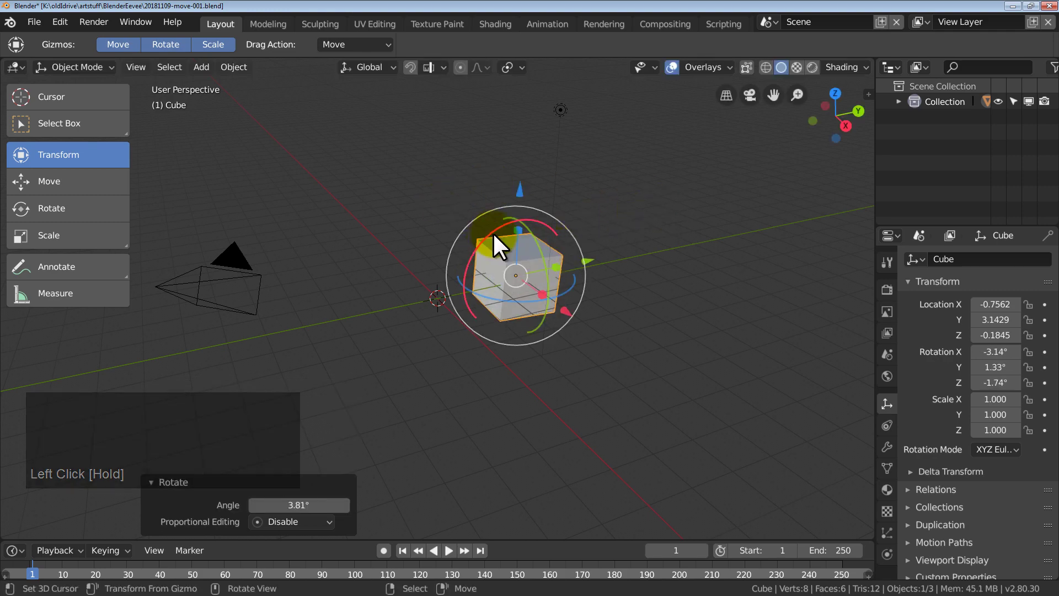
{"action": "left_click_drag", "start_coordinate": [493, 234], "coordinate": [458, 243]}
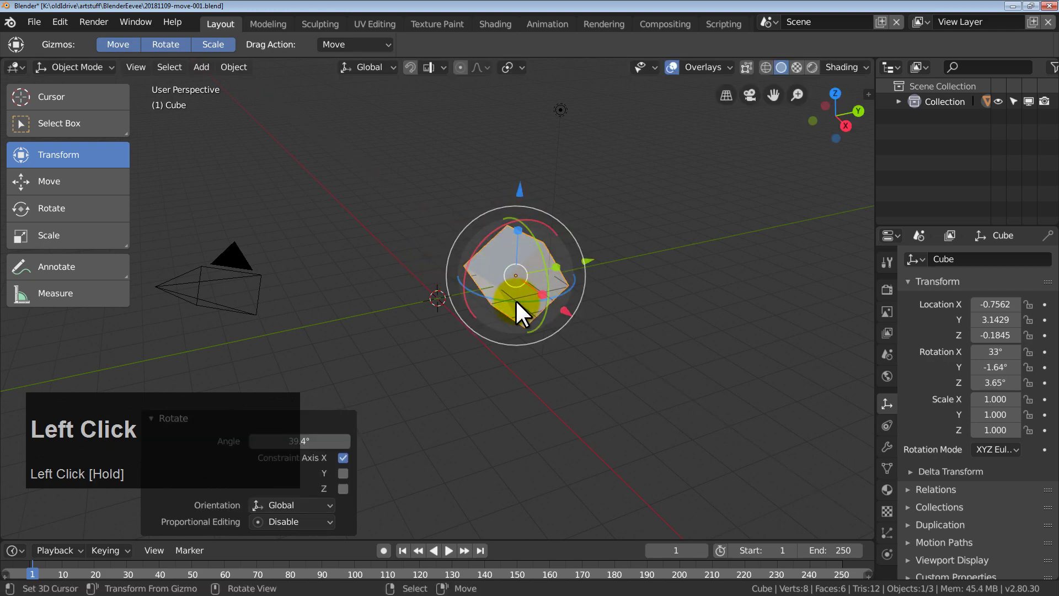
{"action": "left_click_drag", "start_coordinate": [544, 259], "coordinate": [528, 293]}
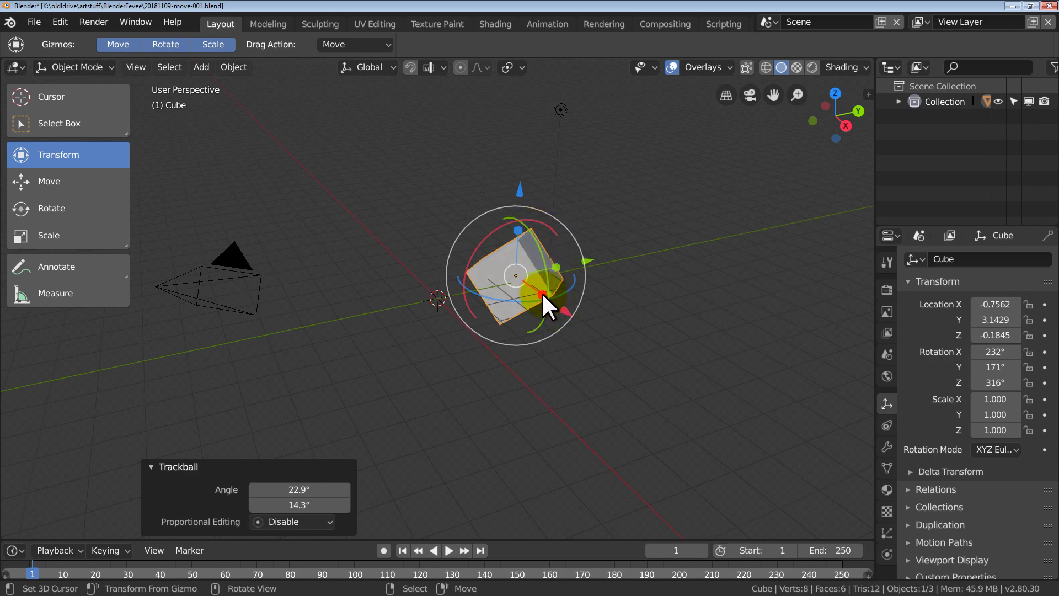
Scale the cube along the global axes with the gizmo's scale handles, to about 2.923, 1.739 and 2.168 in X, Y and Z.
{"action": "left_click_drag", "start_coordinate": [543, 296], "coordinate": [541, 240]}
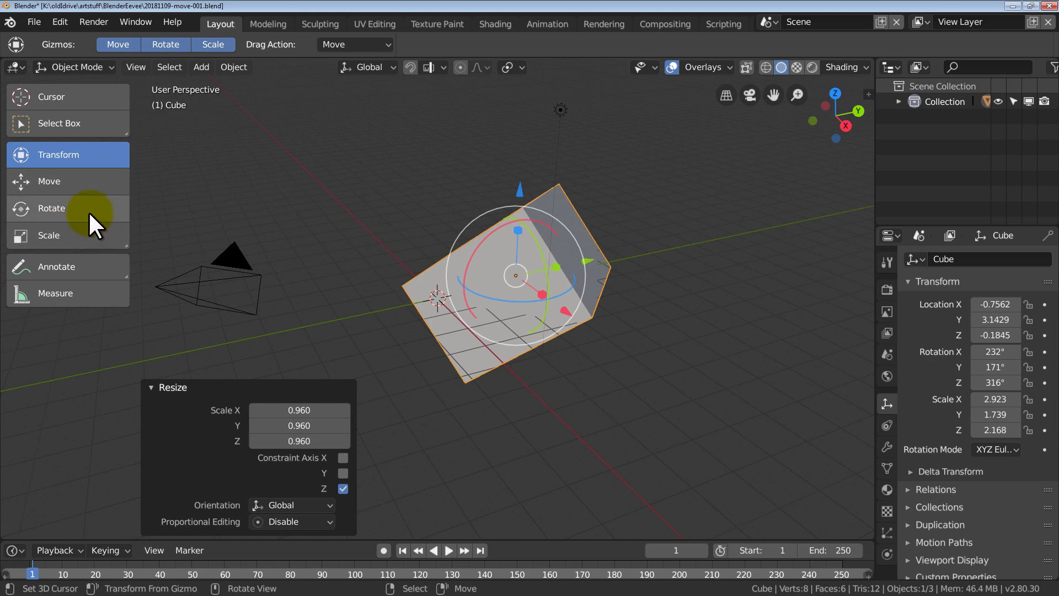
Move the cube to about X -0.439 m, Y 3.237 m with the Move tool, and rotate it about 13.7° around global Y with the Rotate tool.
{"action": "left_click", "coordinate": [86, 179]}
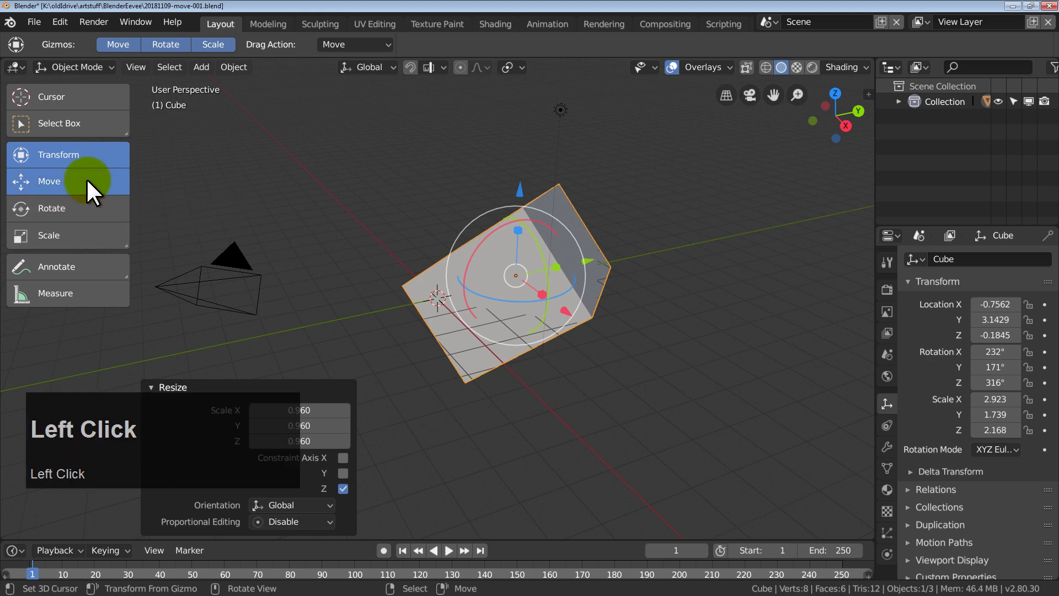
{"action": "left_click_drag", "start_coordinate": [541, 295], "coordinate": [474, 304]}
{"action": "left_click", "coordinate": [78, 208]}
Scale the cube uniformly by about 1.391 with the Scale tool.
{"action": "left_click", "coordinate": [38, 237]}
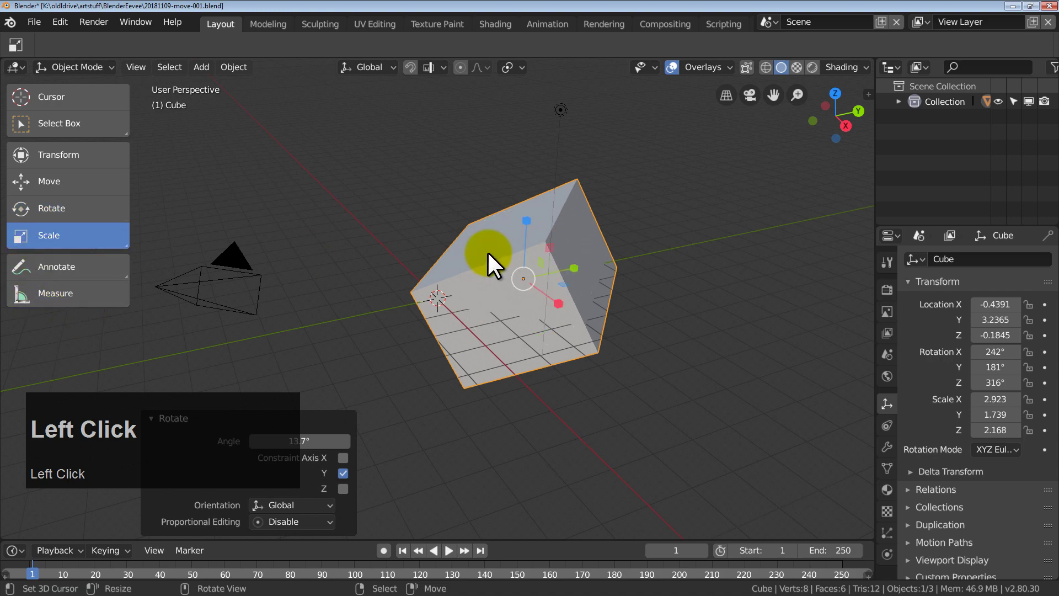
{"action": "left_click_drag", "start_coordinate": [530, 269], "coordinate": [533, 269]}
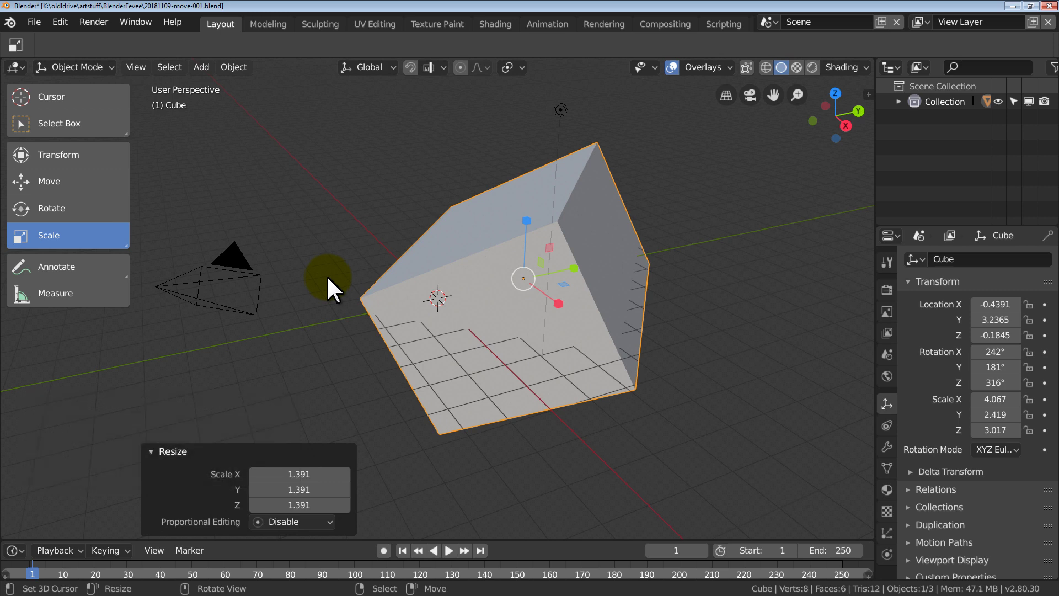
Reset the enlarged cube by clearing its location, rotation and scale, keeping the Scale tool active.
{"action": "key", "text": "alt+g"}
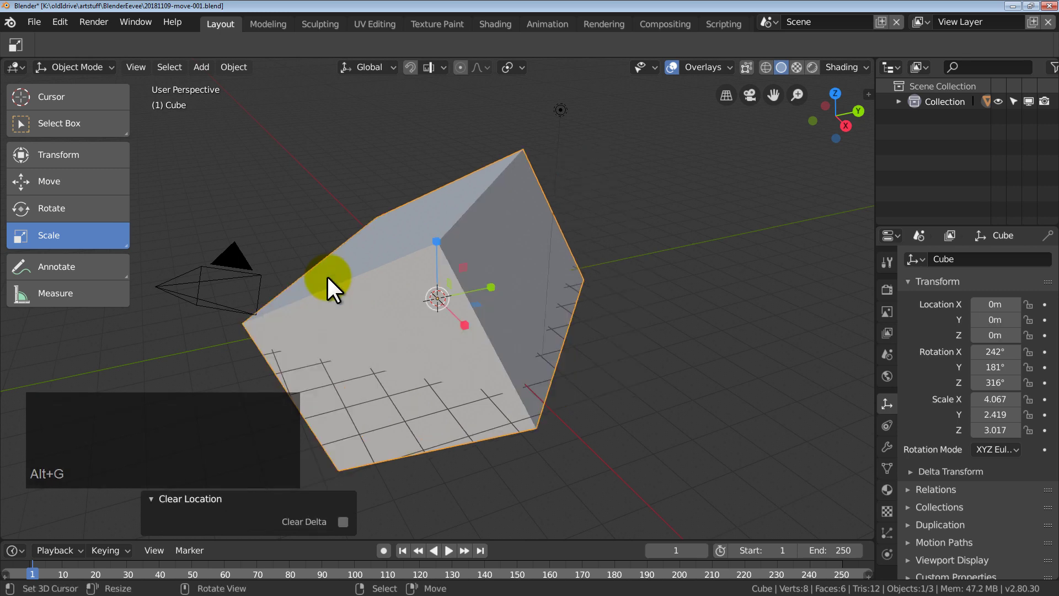
{"action": "key", "text": "alt+r"}
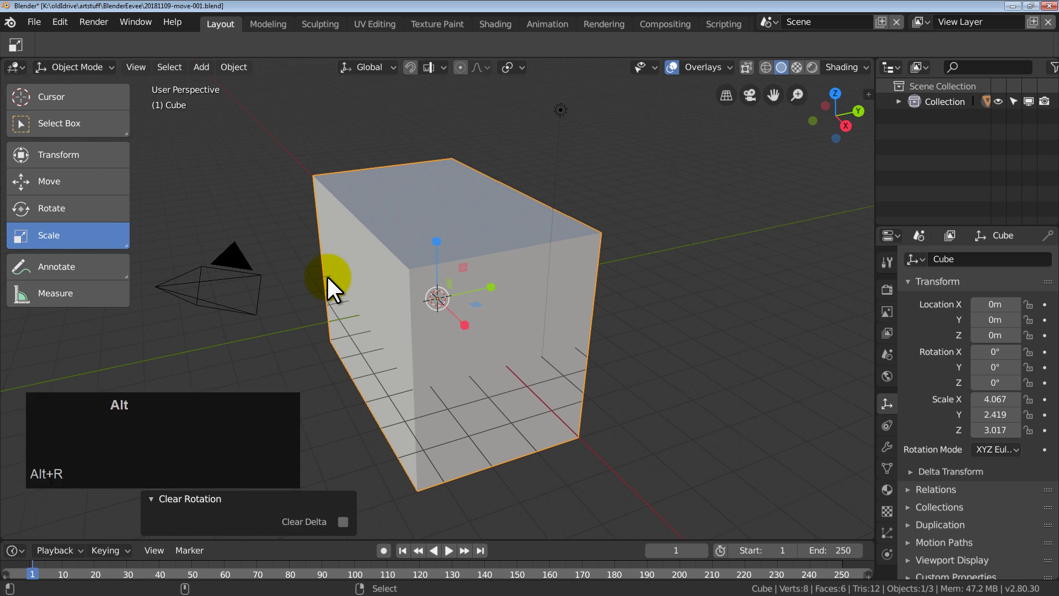
{"action": "key", "text": "alt+s"}
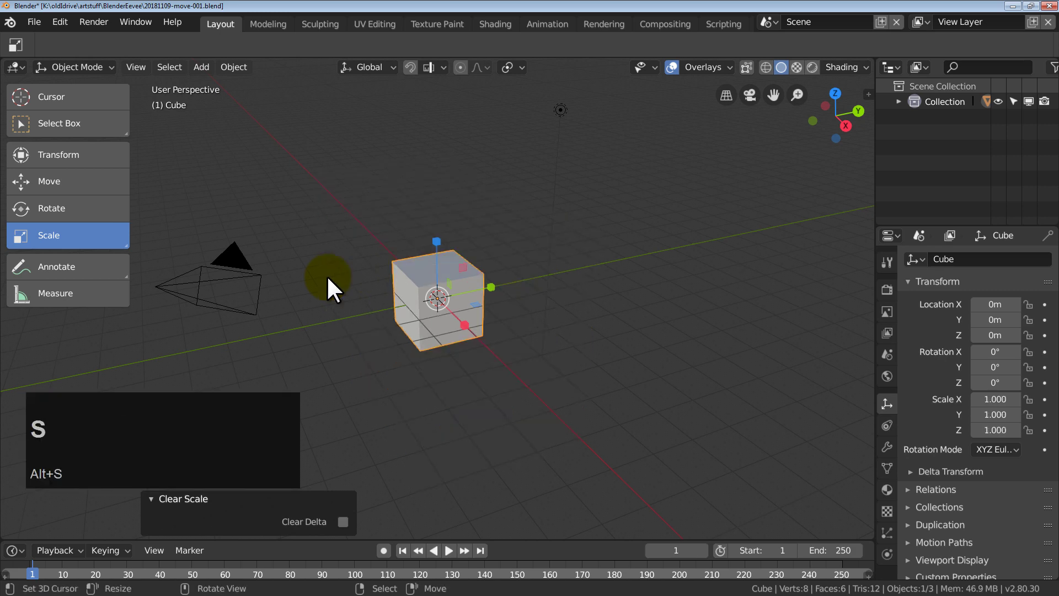